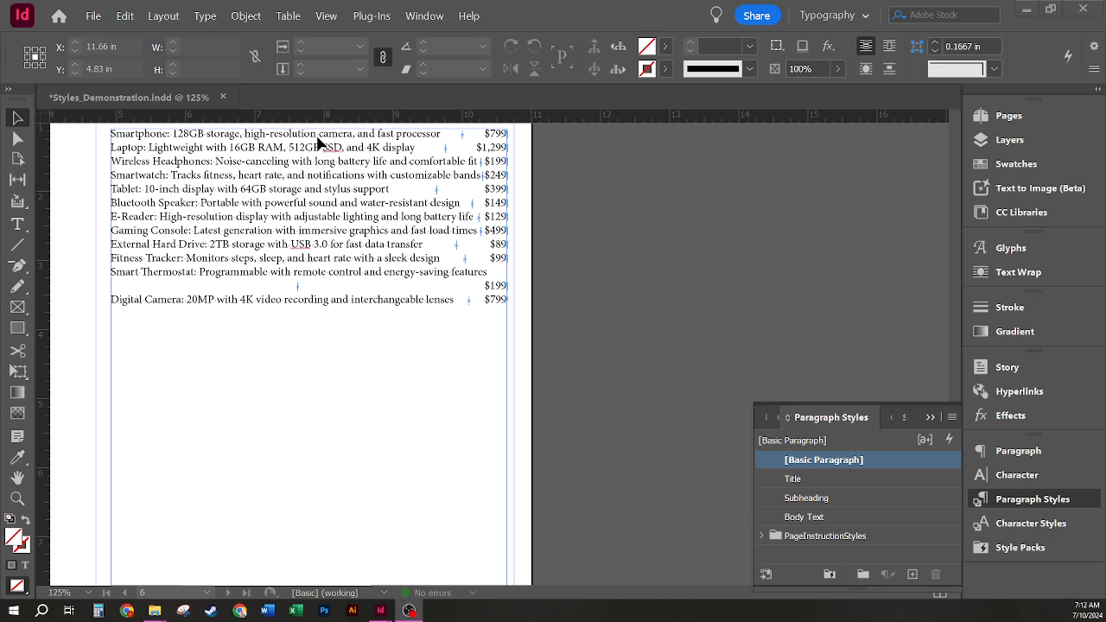
- Select all the text in the product list frame and filter the available fonts to the sans serif classification
double_click(302, 175)
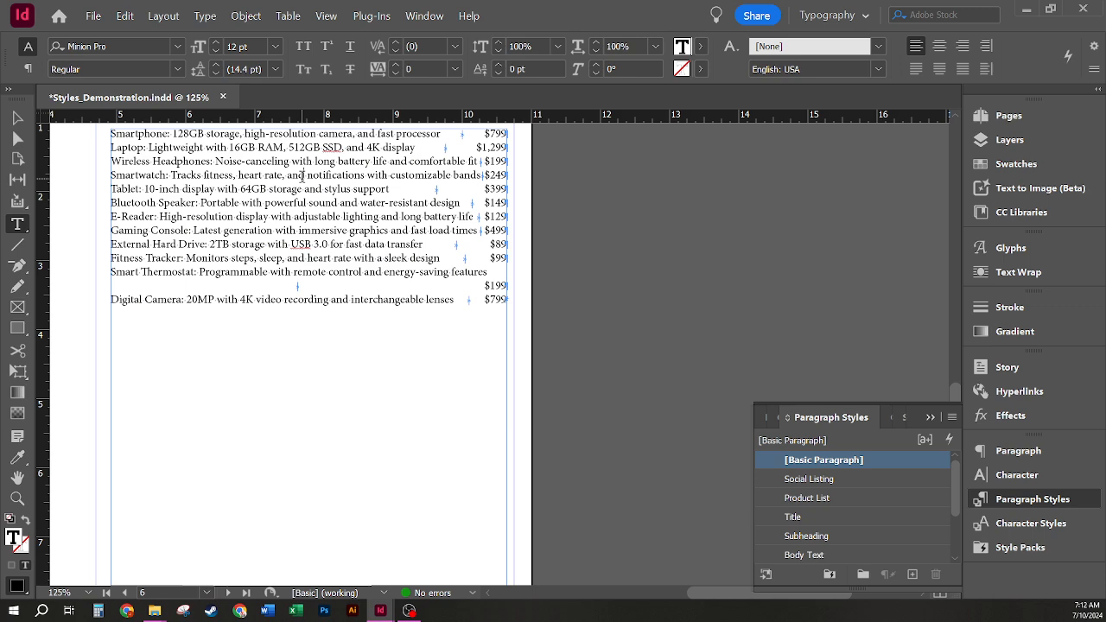
key("ctrl+a")
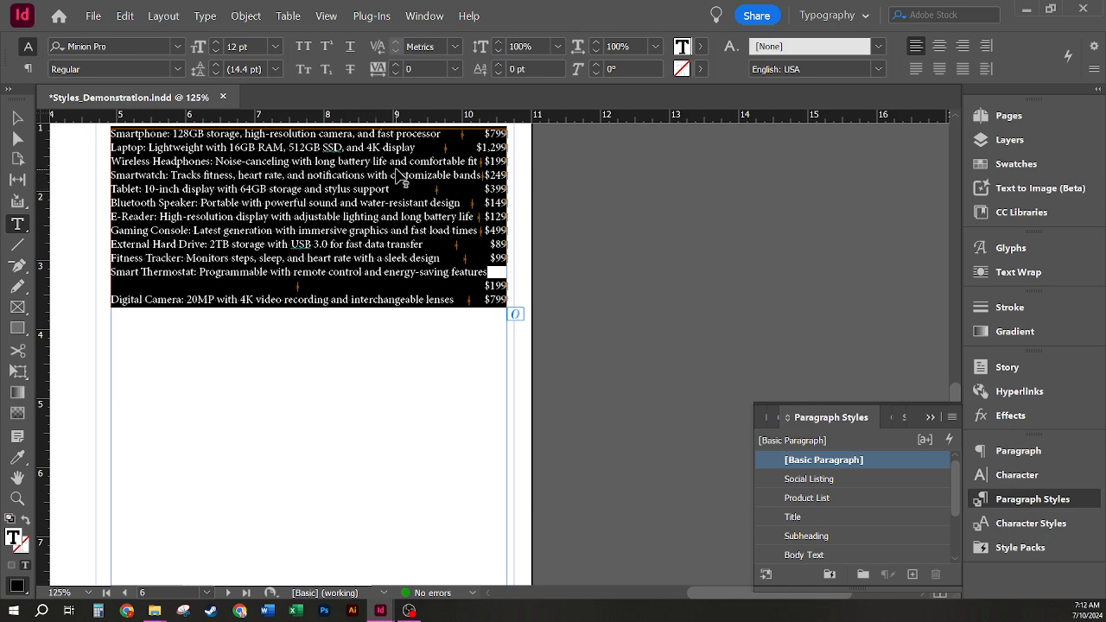
left_click(179, 47)
left_click(105, 101)
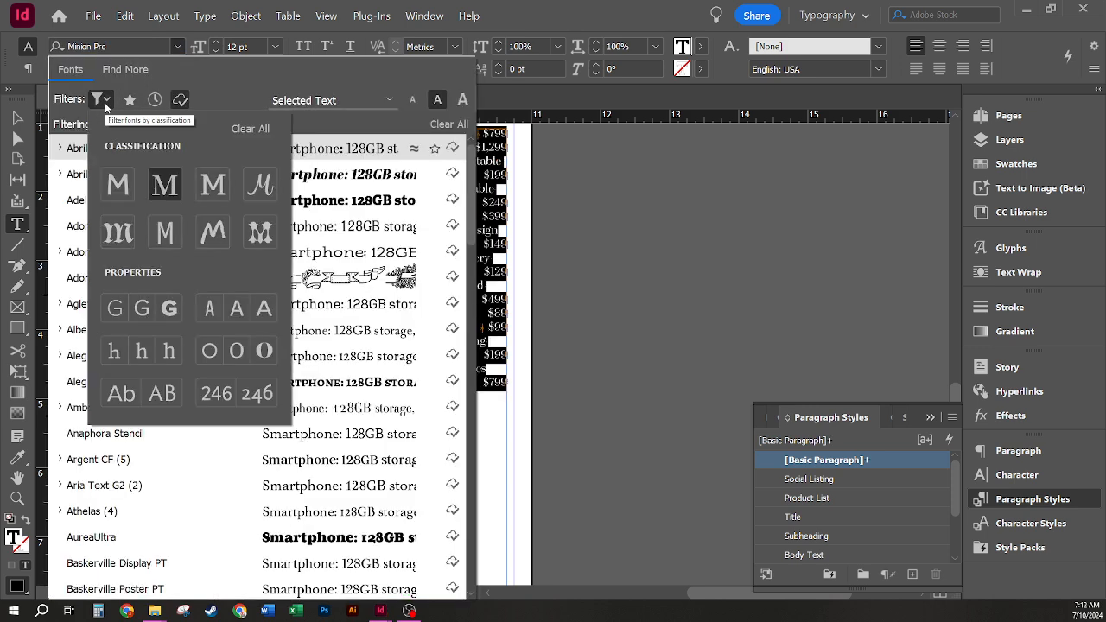
left_click(119, 187)
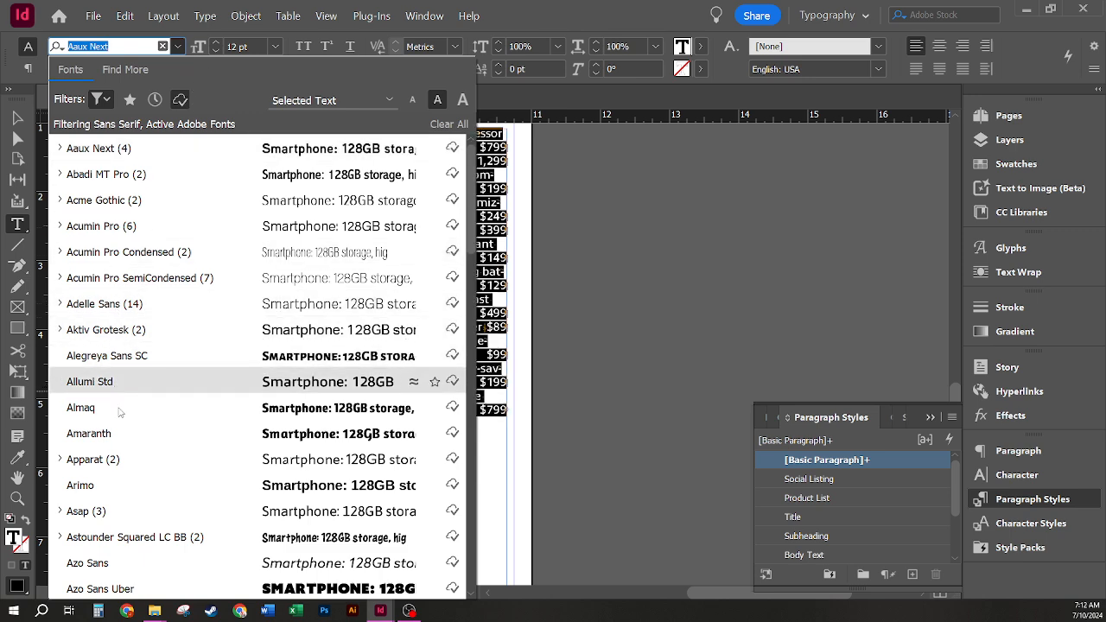
- Set the font of the whole product list to Elza Text Regular
scroll(158, 510, "down", 3)
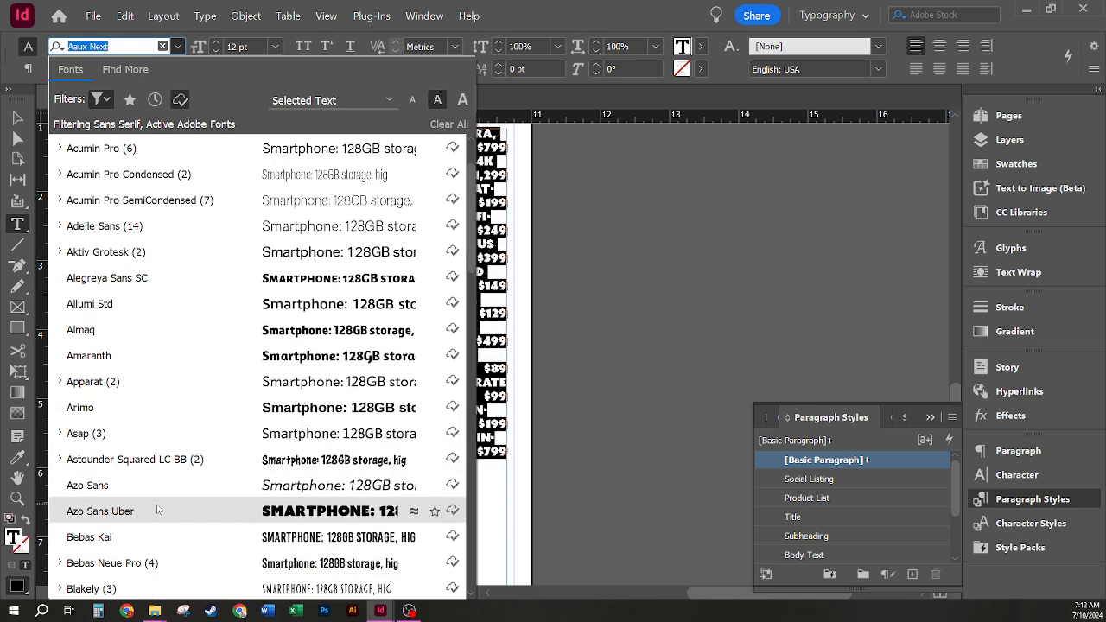
scroll(158, 510, "down", 3)
scroll(158, 510, "down", 3)
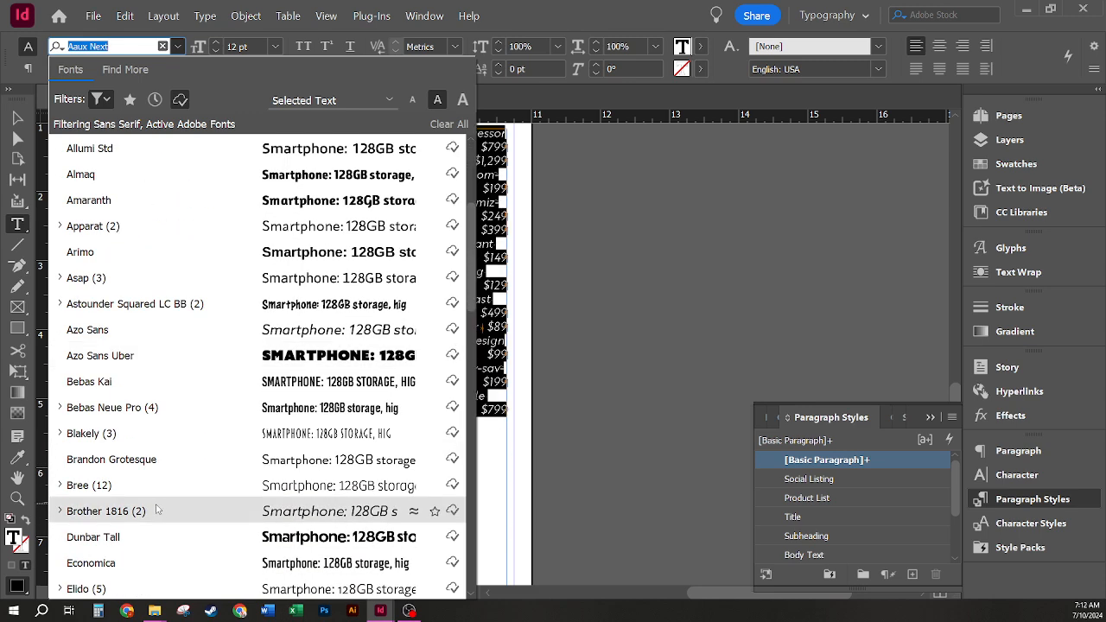
scroll(160, 493, "down", 3)
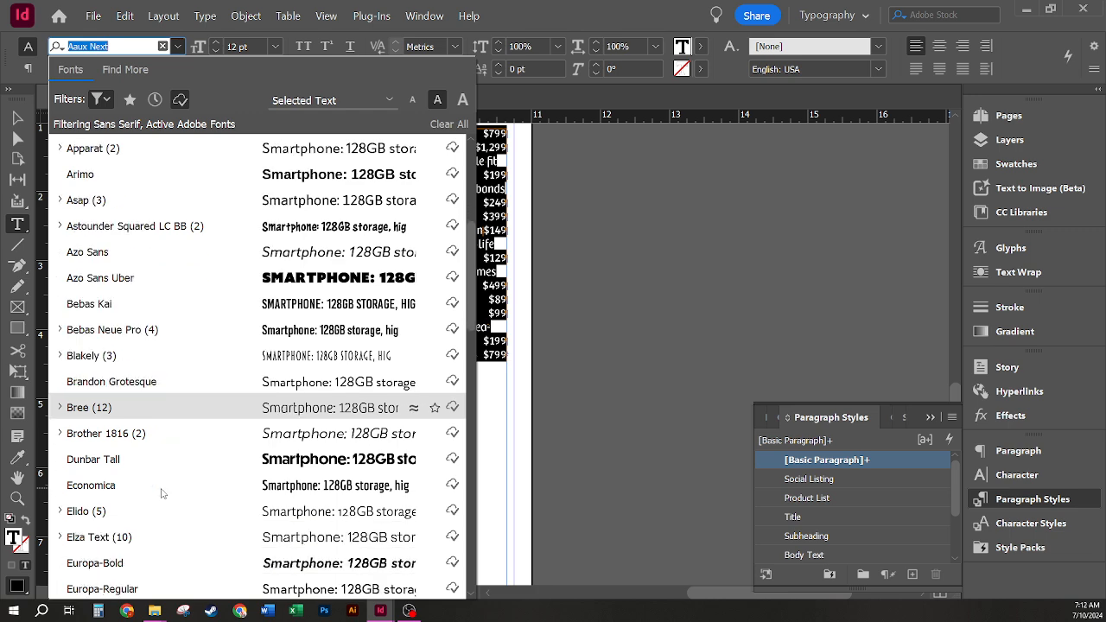
scroll(161, 493, "down", 2)
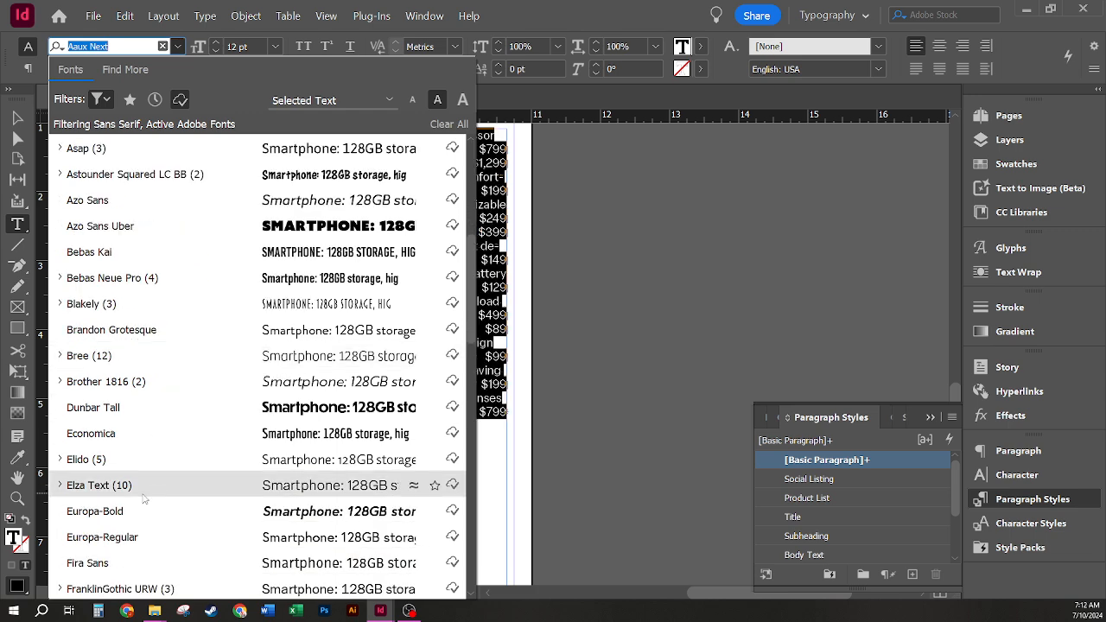
scroll(145, 489, "down", 2)
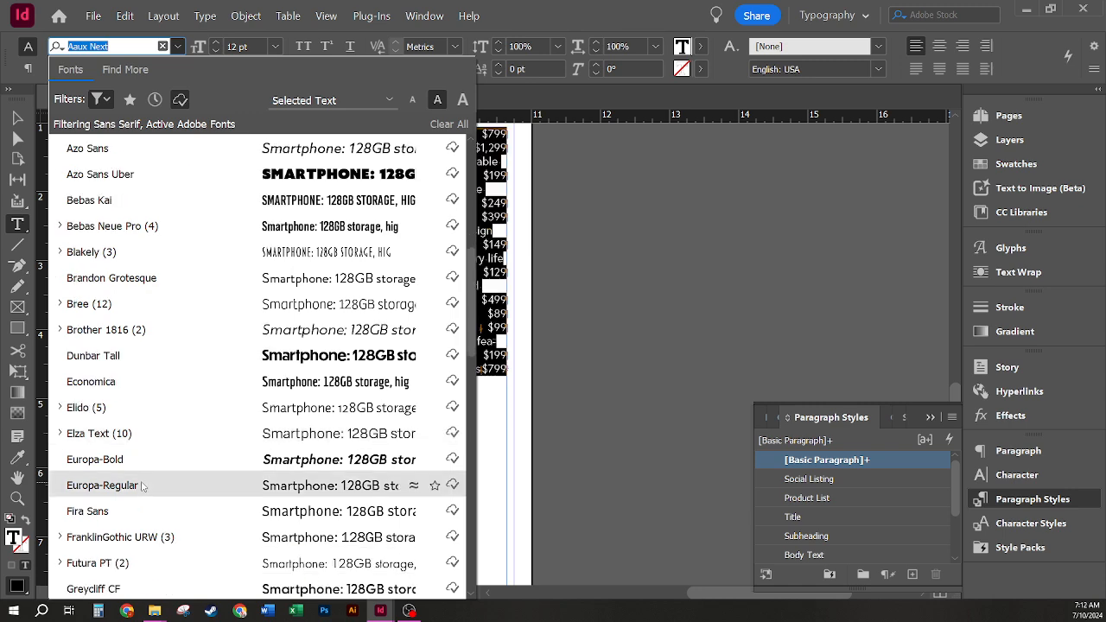
scroll(146, 489, "down", 1)
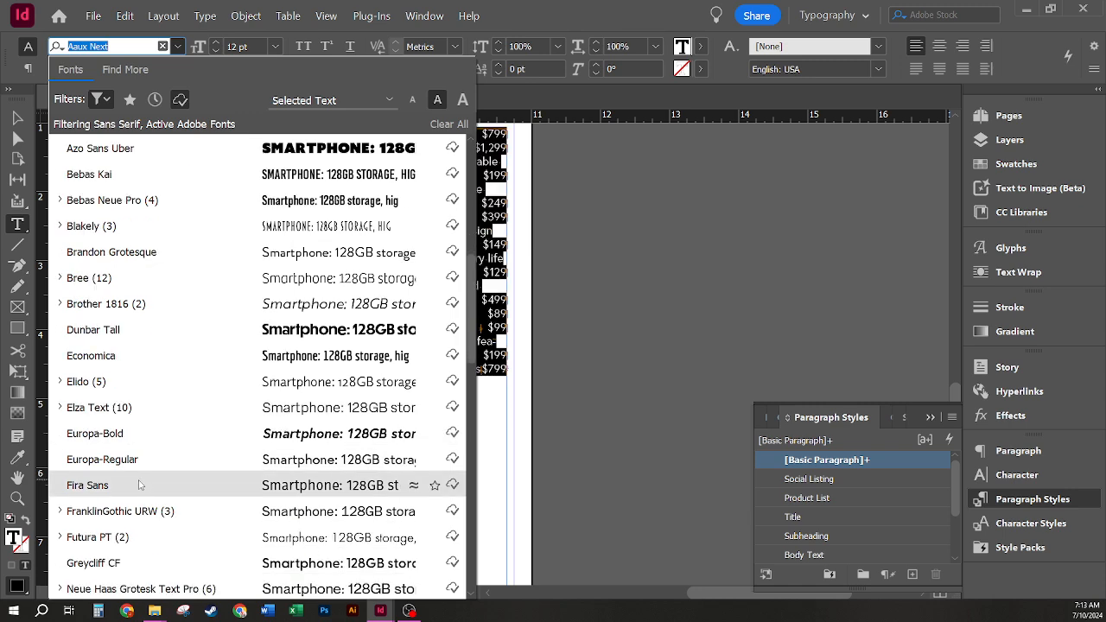
left_click(60, 408)
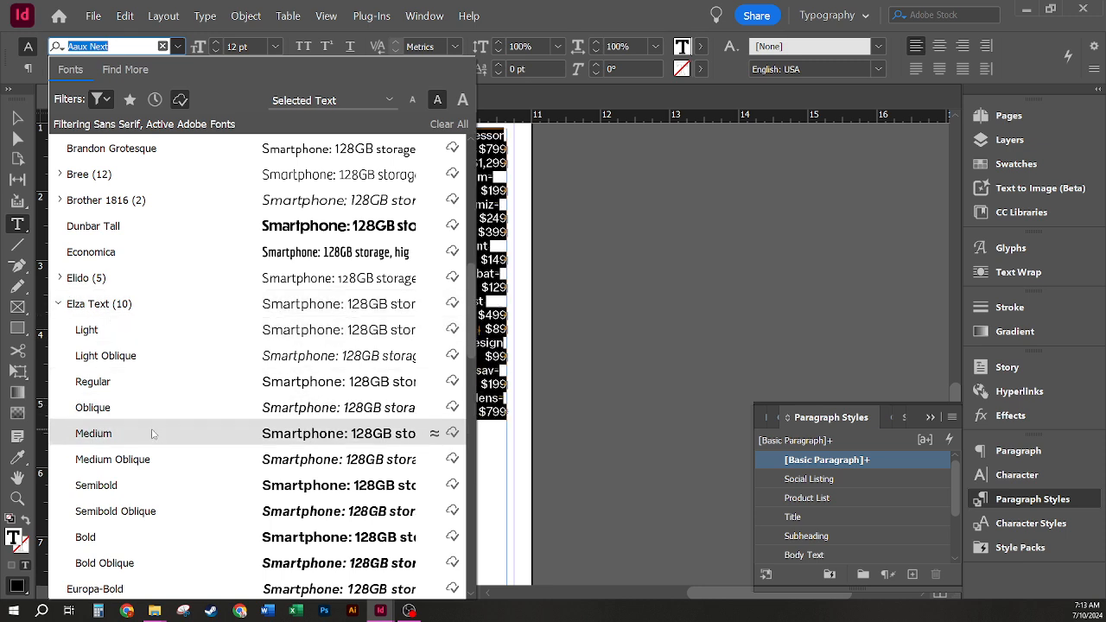
left_click(187, 383)
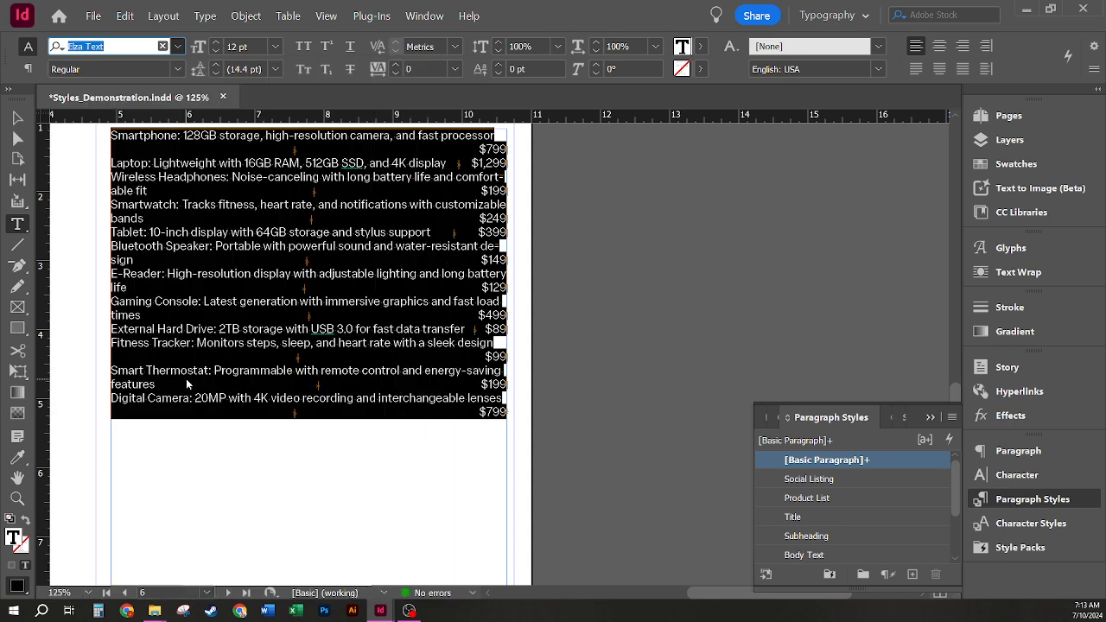
- Set the font size of the whole product list to 8 pt
left_click(197, 46)
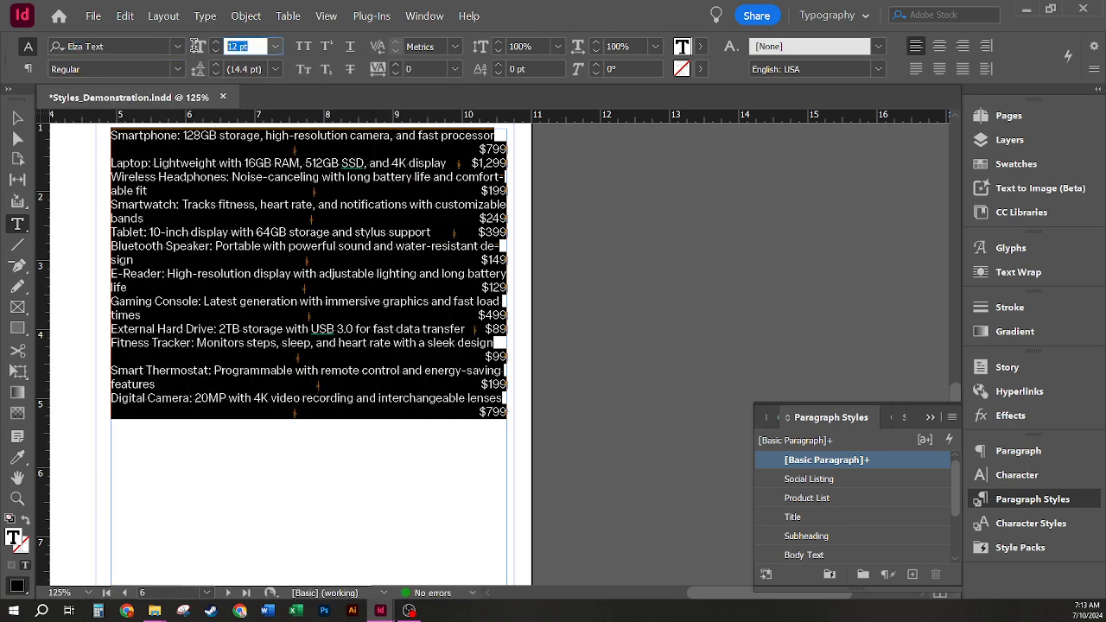
type("8")
key("Tab")
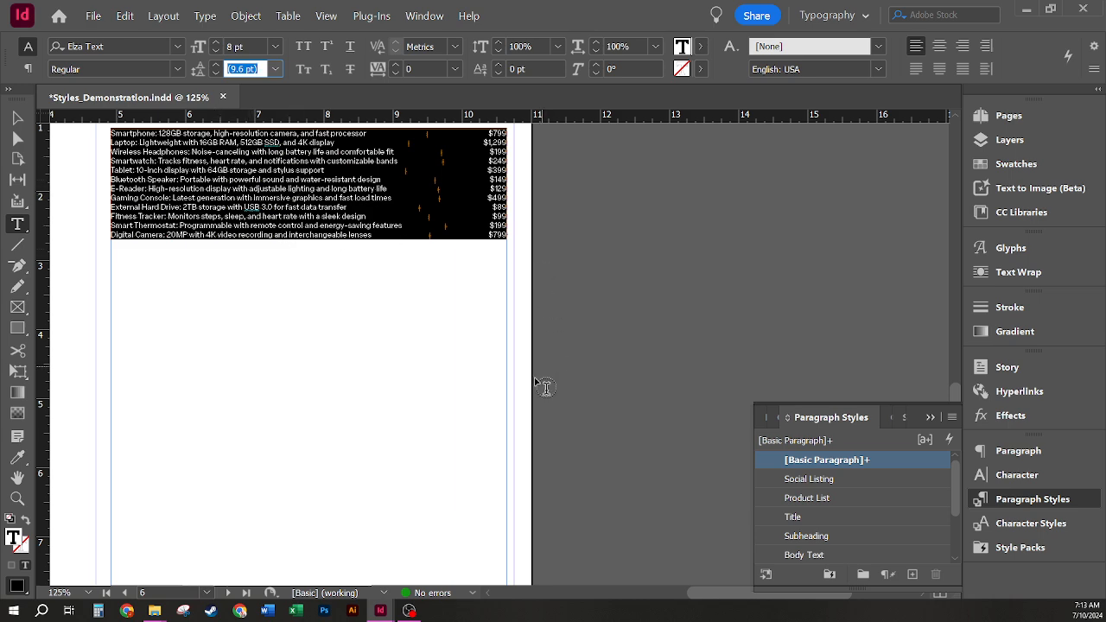
- Create a paragraph style named "Tech Products" from the selected product list text and apply it to the selection
left_click(913, 576, "alt")
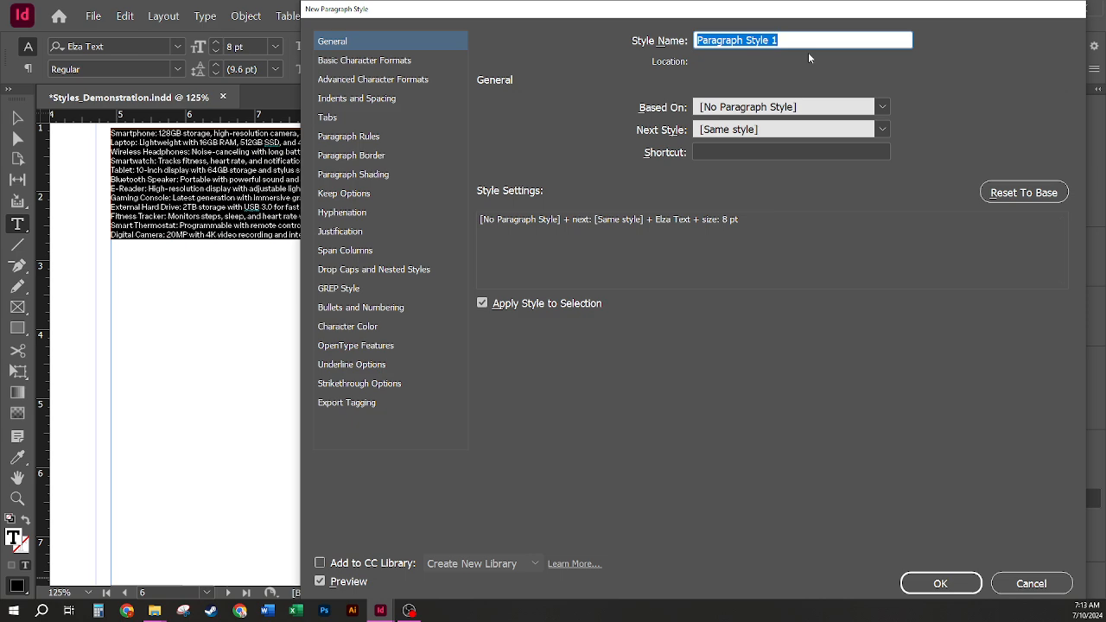
type("Tech Products")
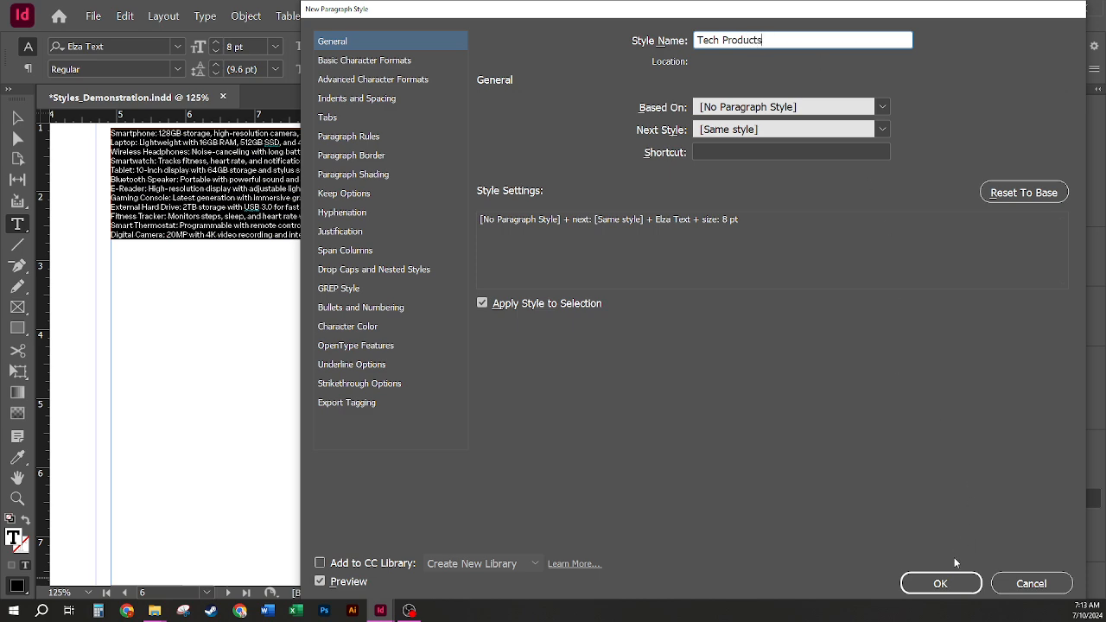
left_click(941, 584)
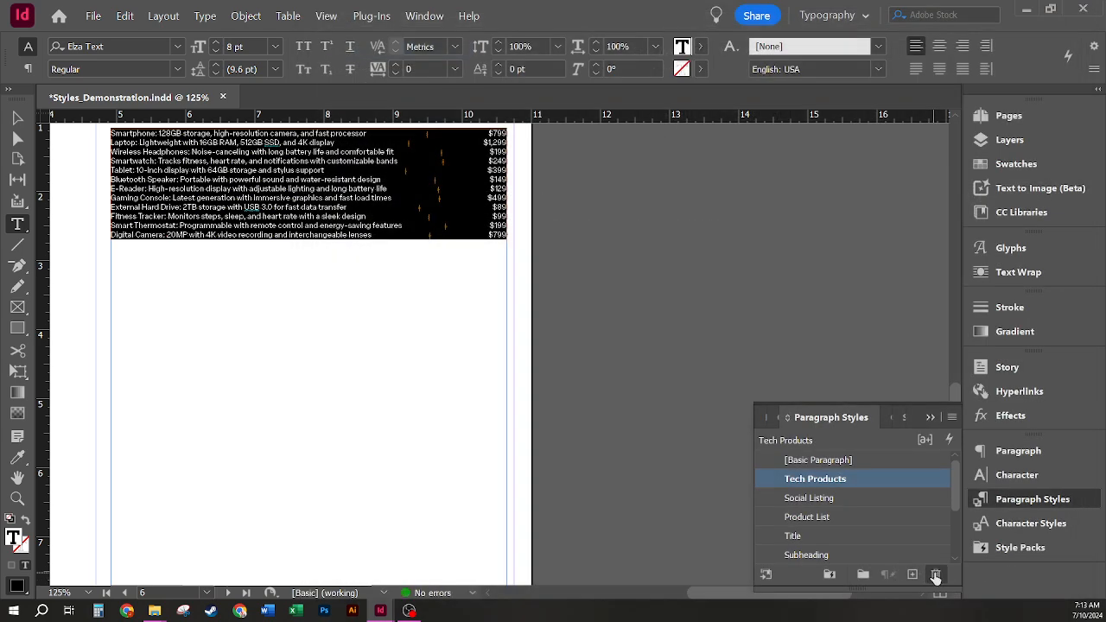
- Set the font size of the product name "Smartphone:" in the first line to 12 pt
left_click(266, 209)
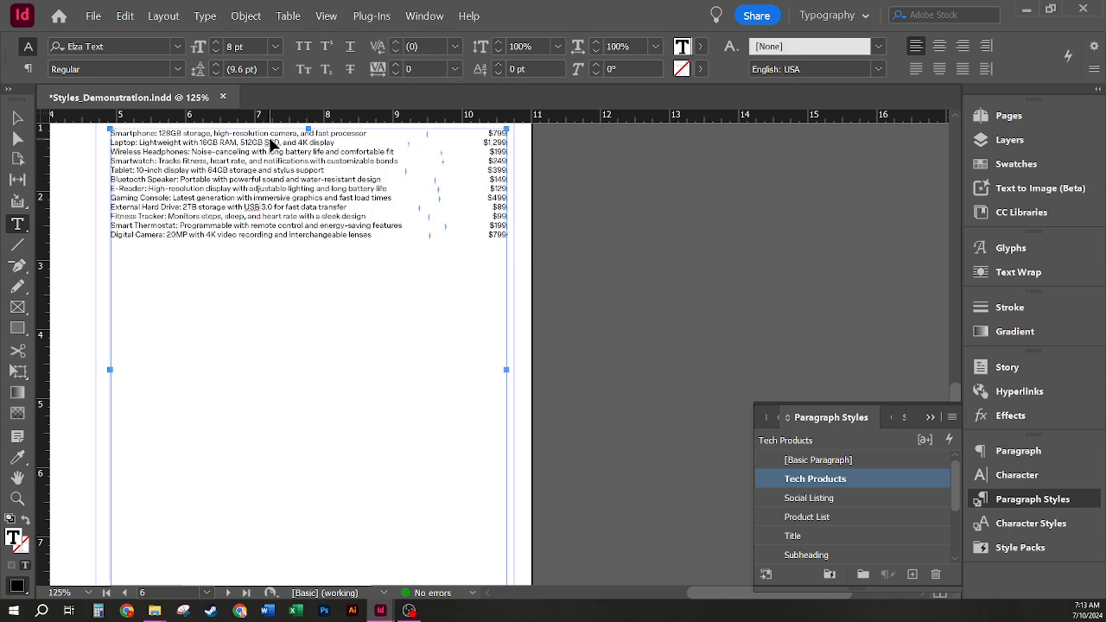
key("ctrl+equal")
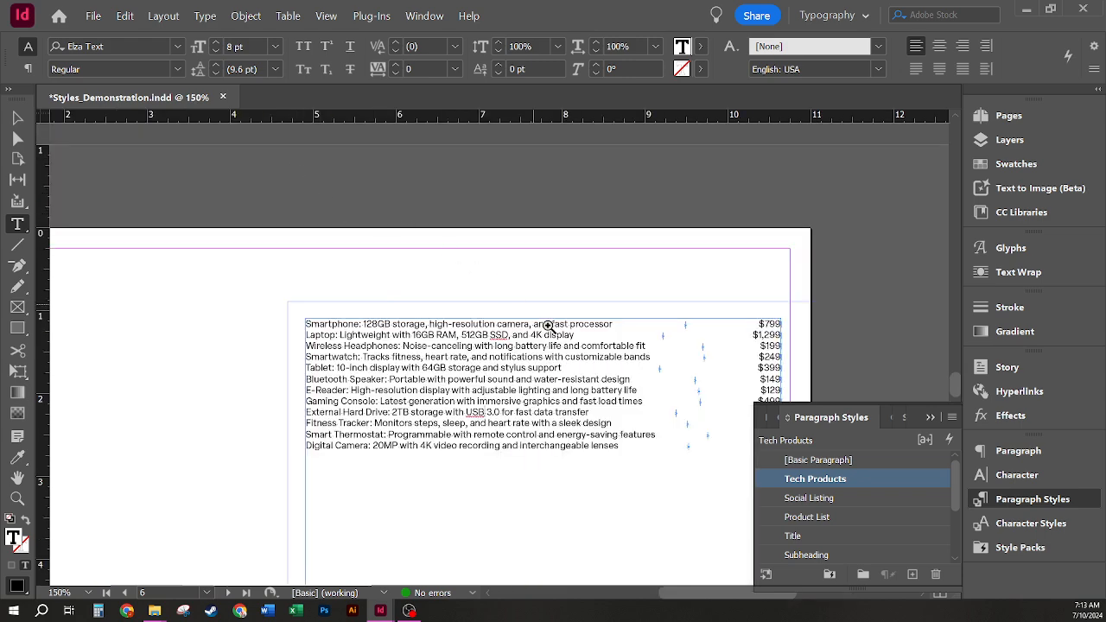
key("ctrl+equal")
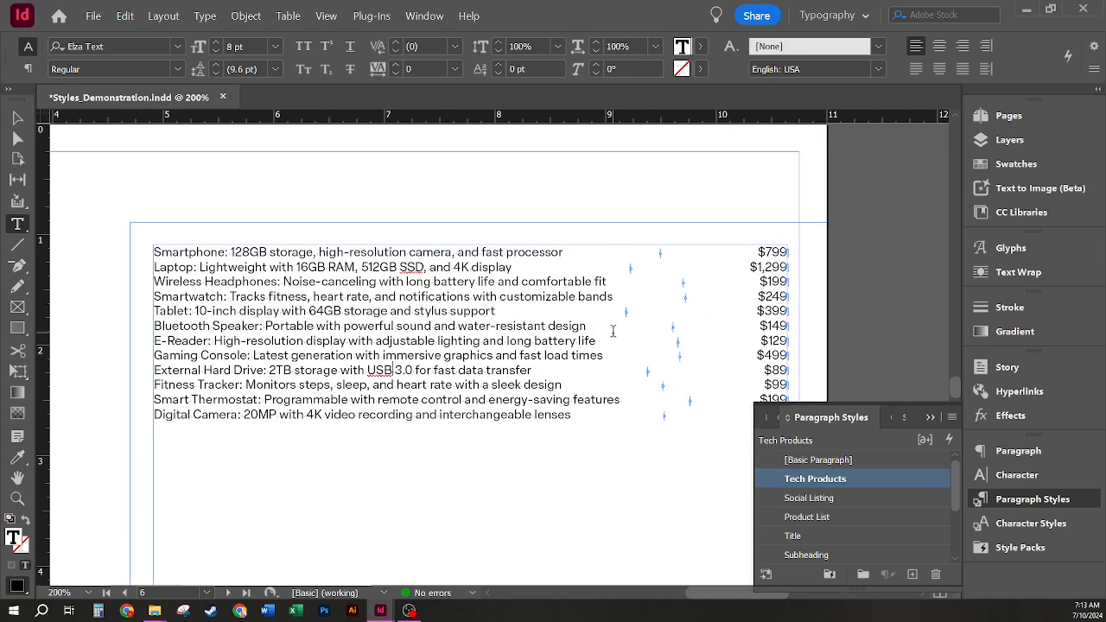
scroll(616, 334, "down", 3)
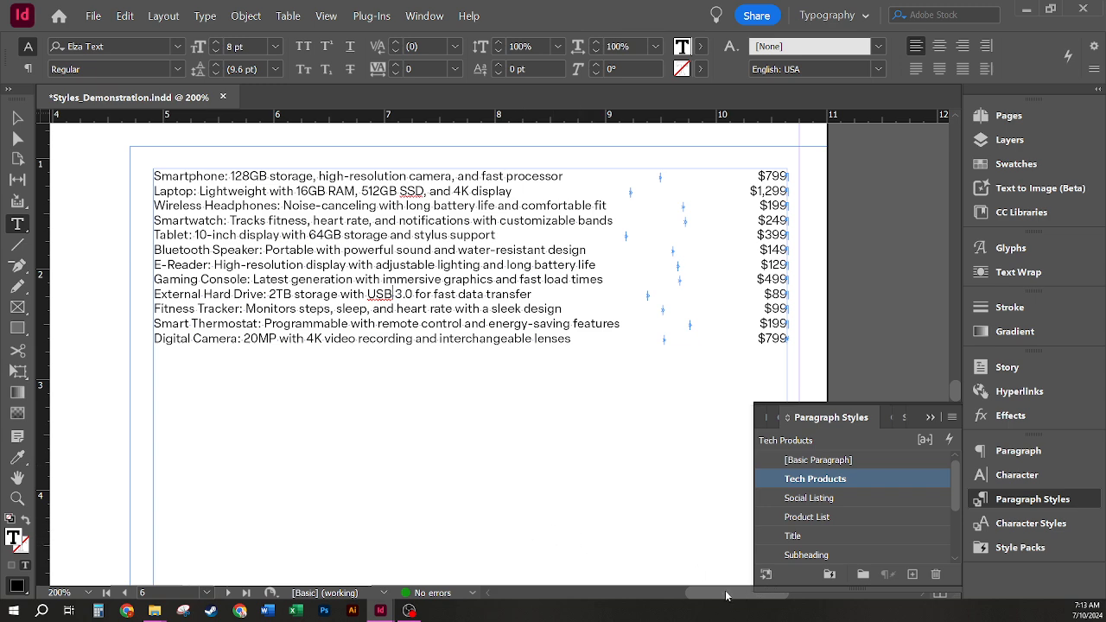
scroll(726, 596, "right", 2)
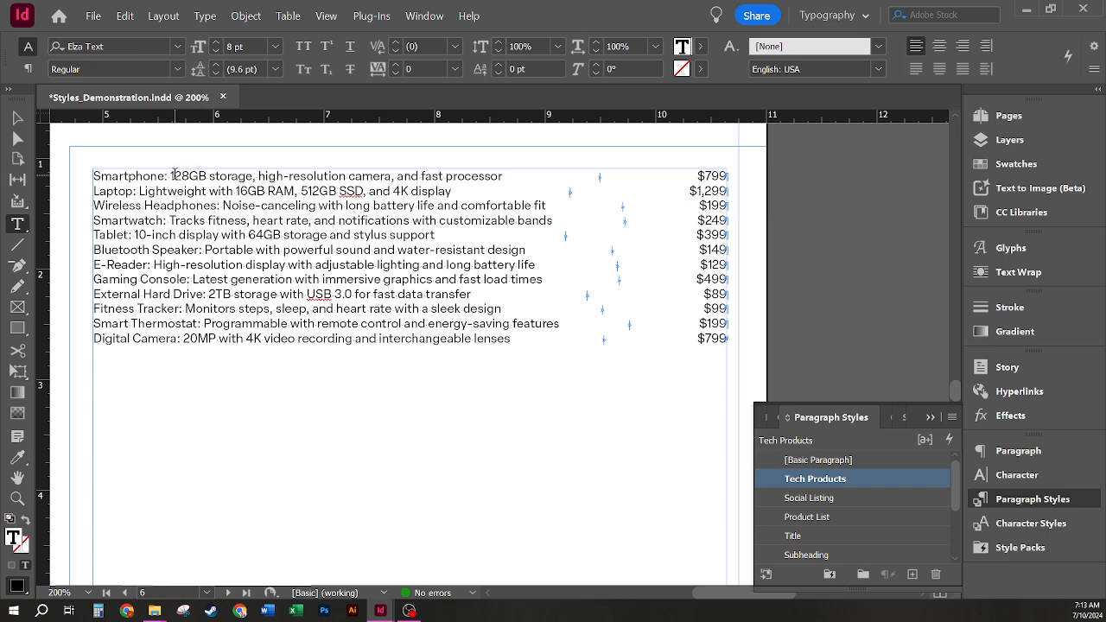
left_click_drag(169, 176, 76, 178)
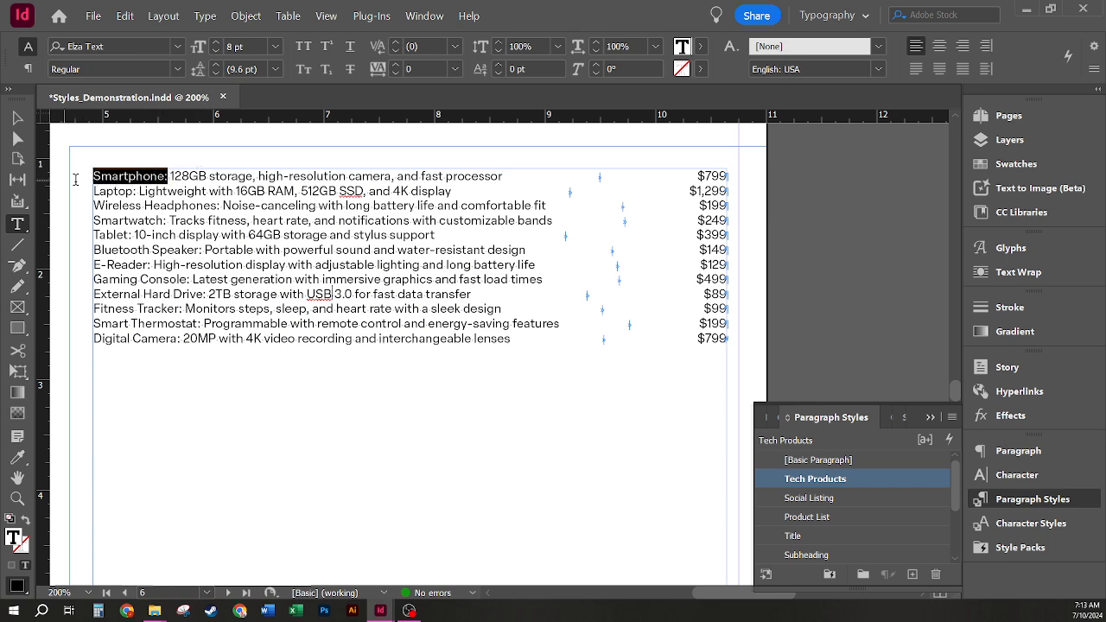
left_click(247, 48)
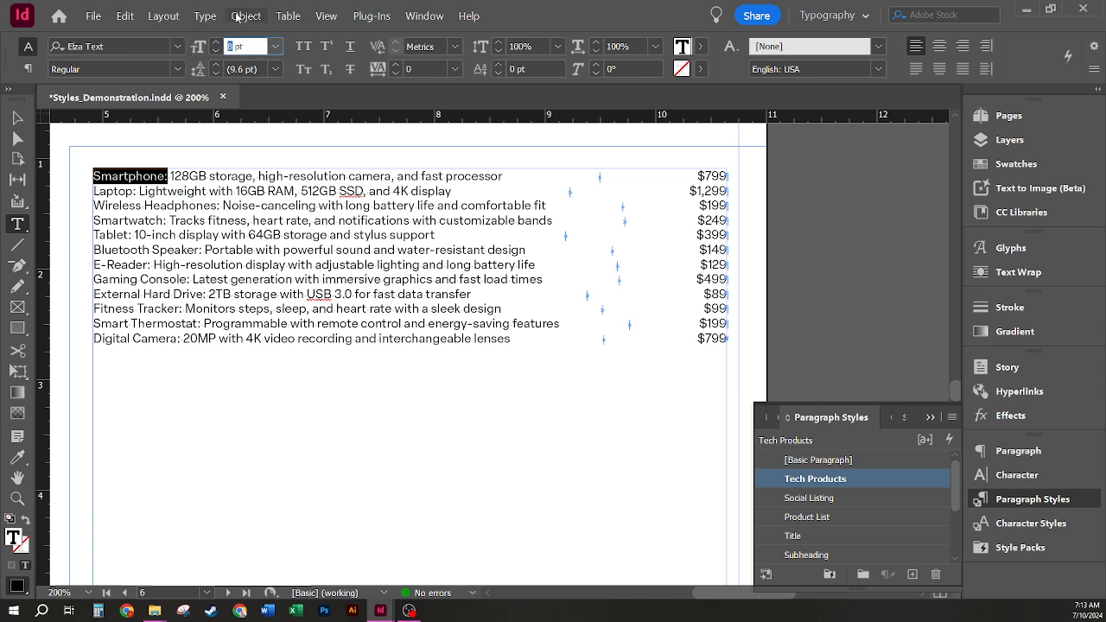
key("Tab")
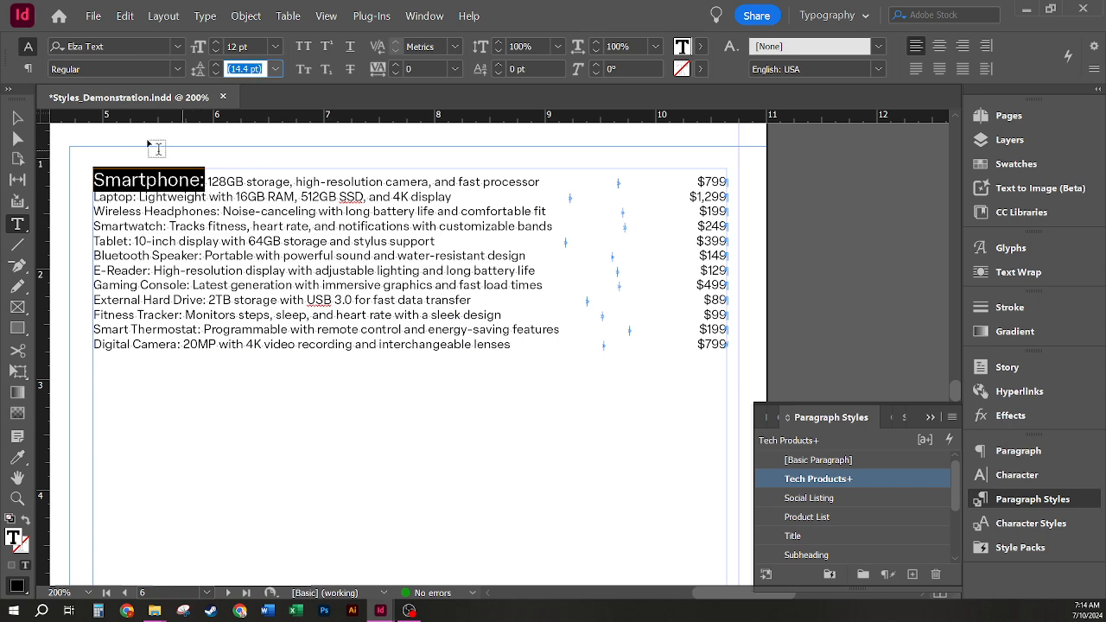
- Make the selected "Smartphone:" product name Bold and All Caps
left_click(173, 70)
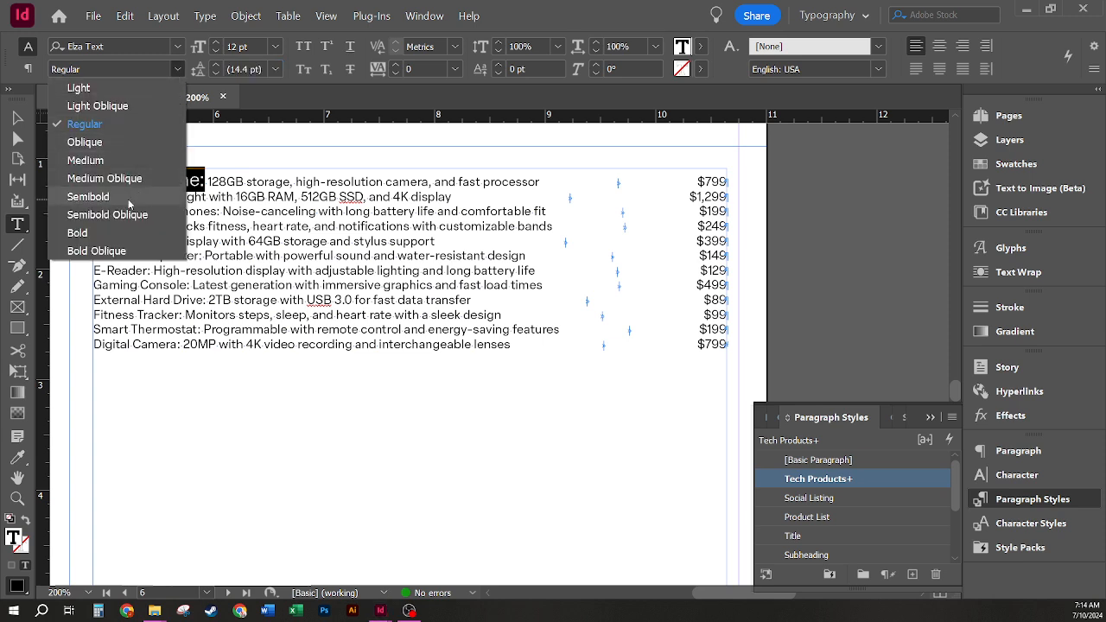
left_click(114, 231)
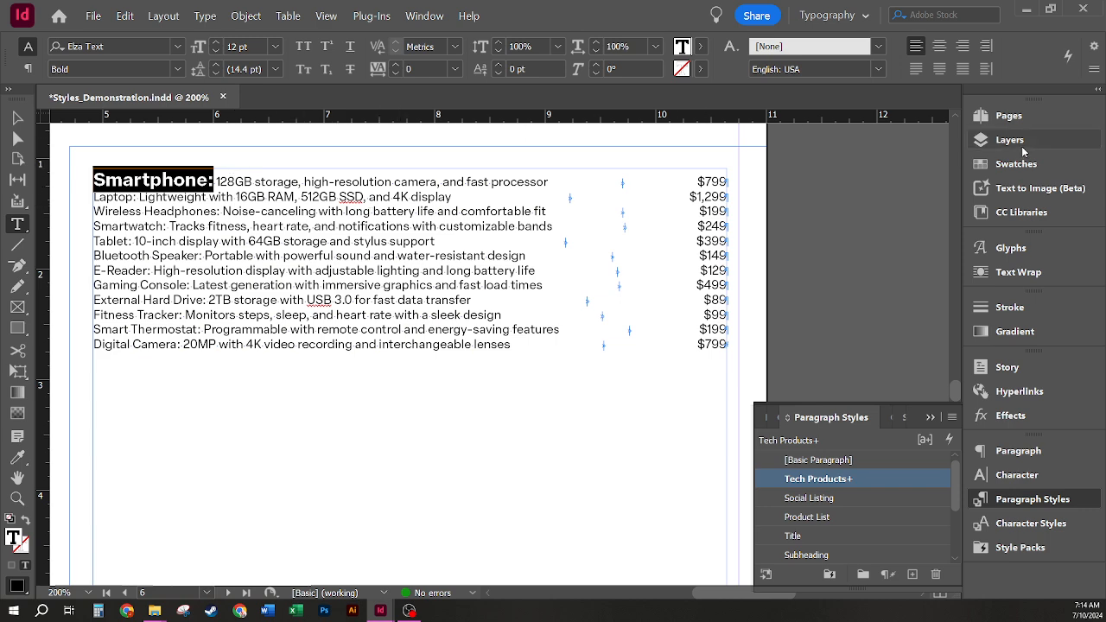
left_click(302, 47)
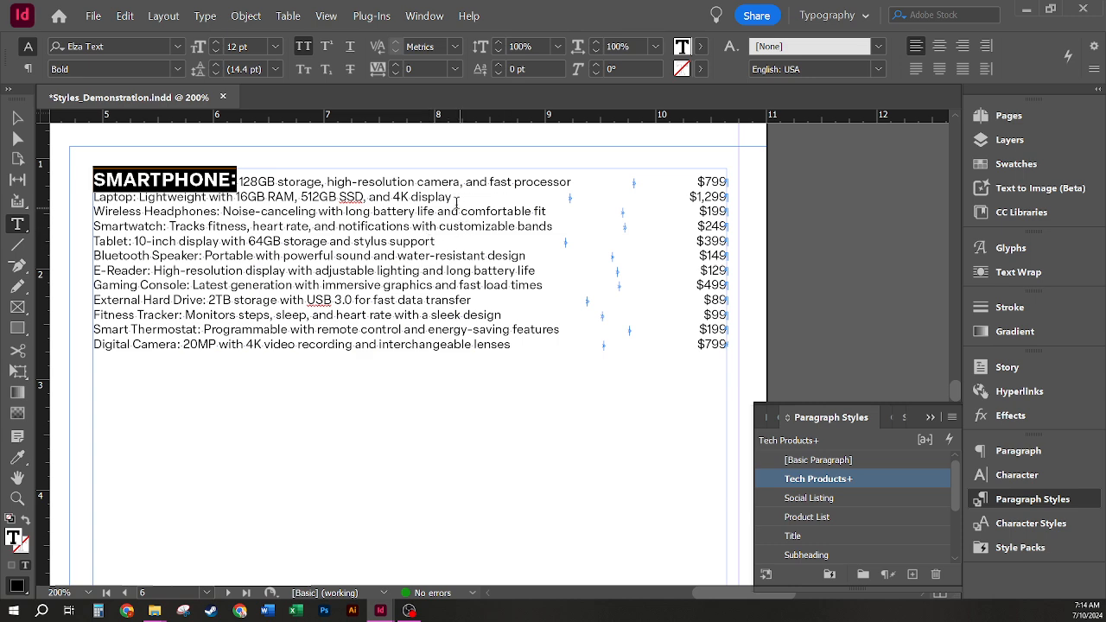
- Create a character style named "Tech Bold All Caps" from the formatting of the Smartphone product name
left_click_drag(203, 179, 175, 179)
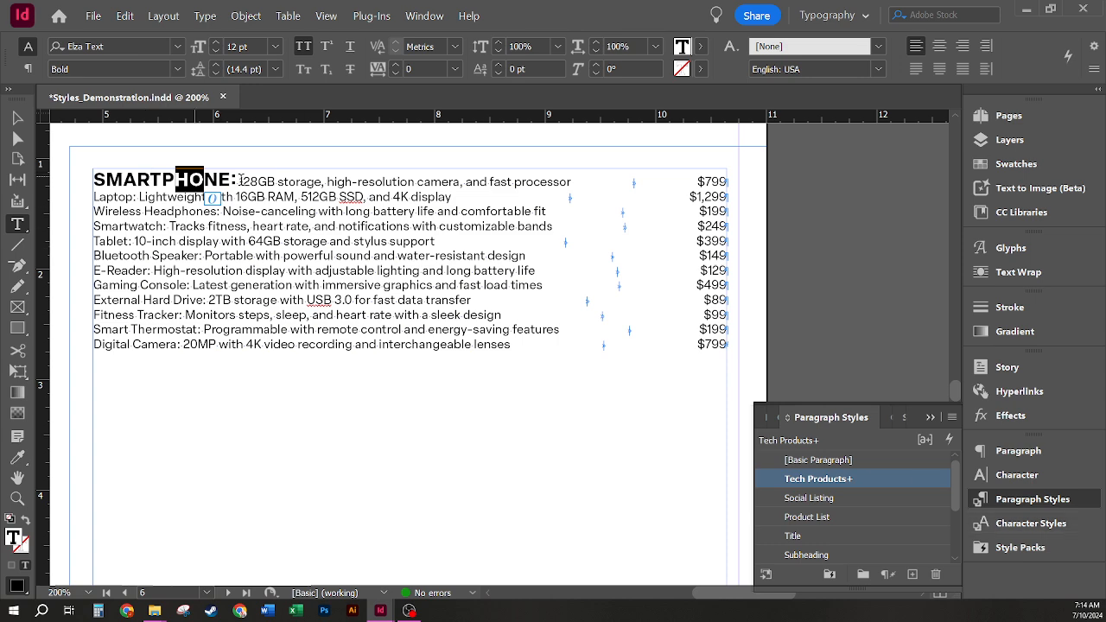
left_click(1069, 525)
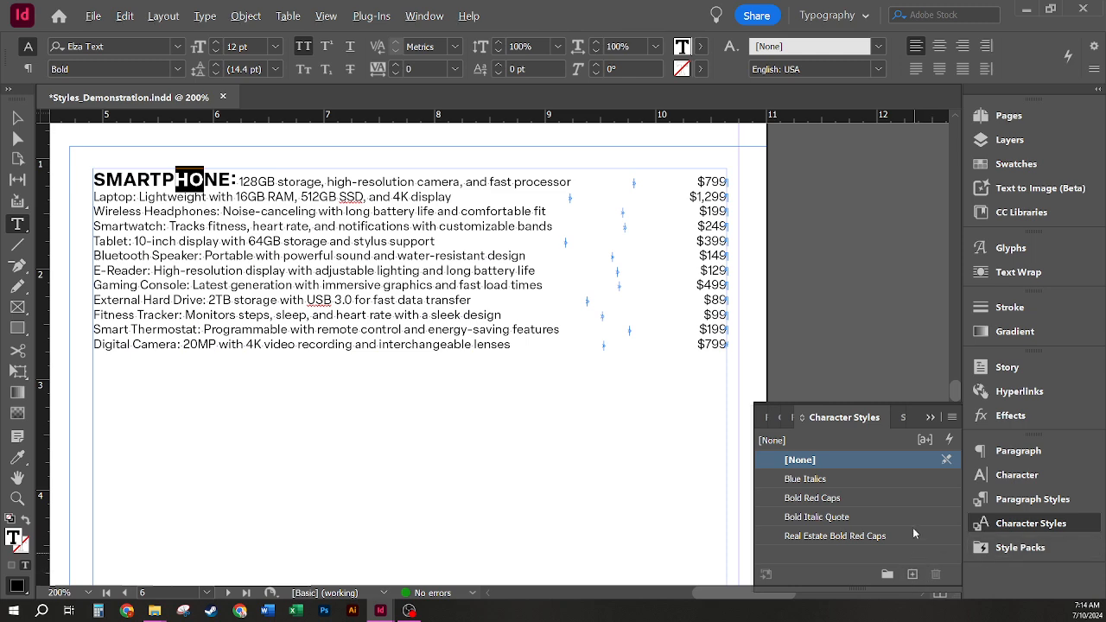
left_click(910, 573, "alt")
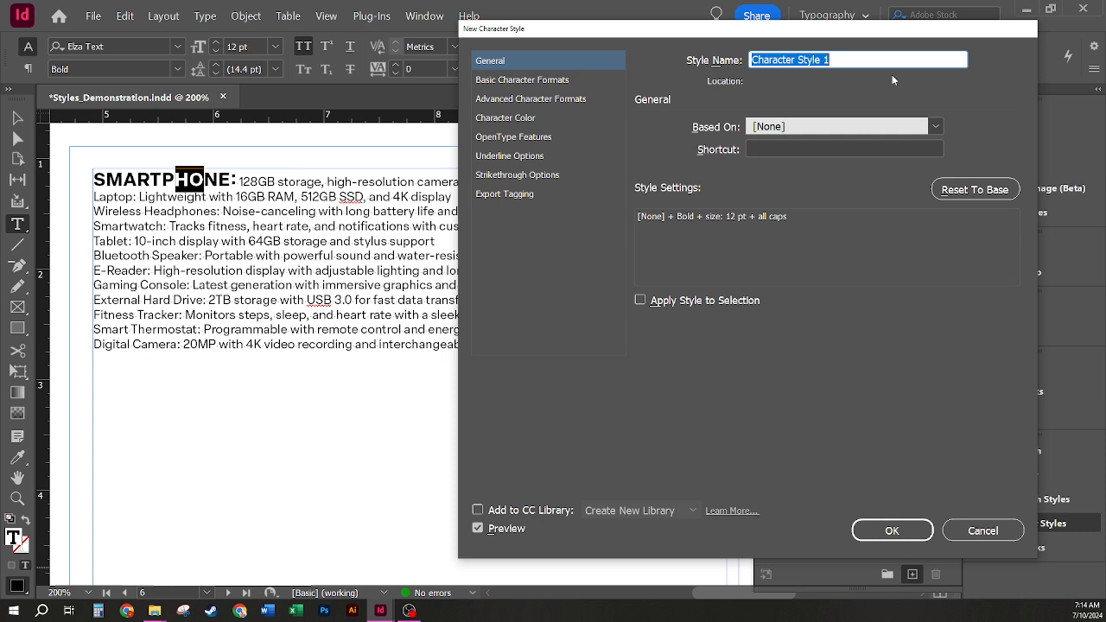
type("Tech Bold ")
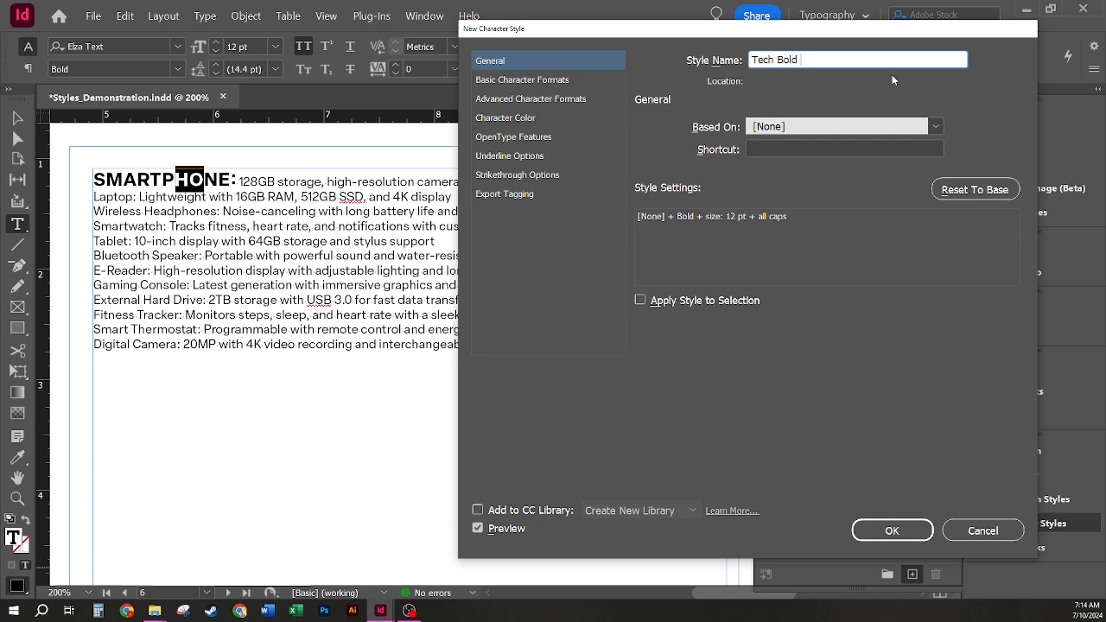
type("All Caps")
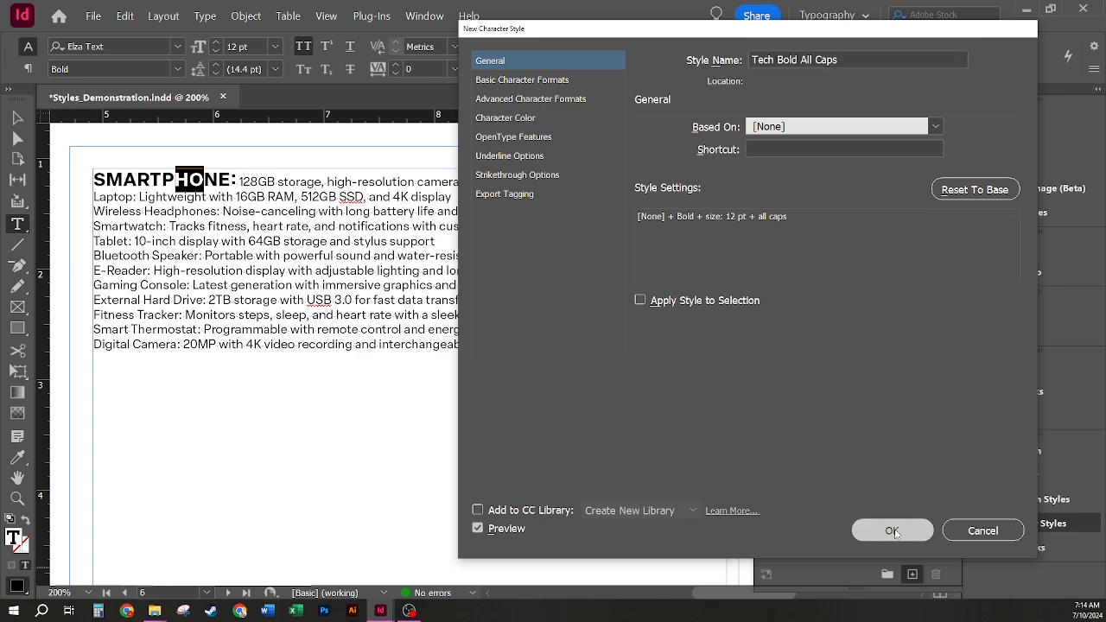
left_click(893, 531)
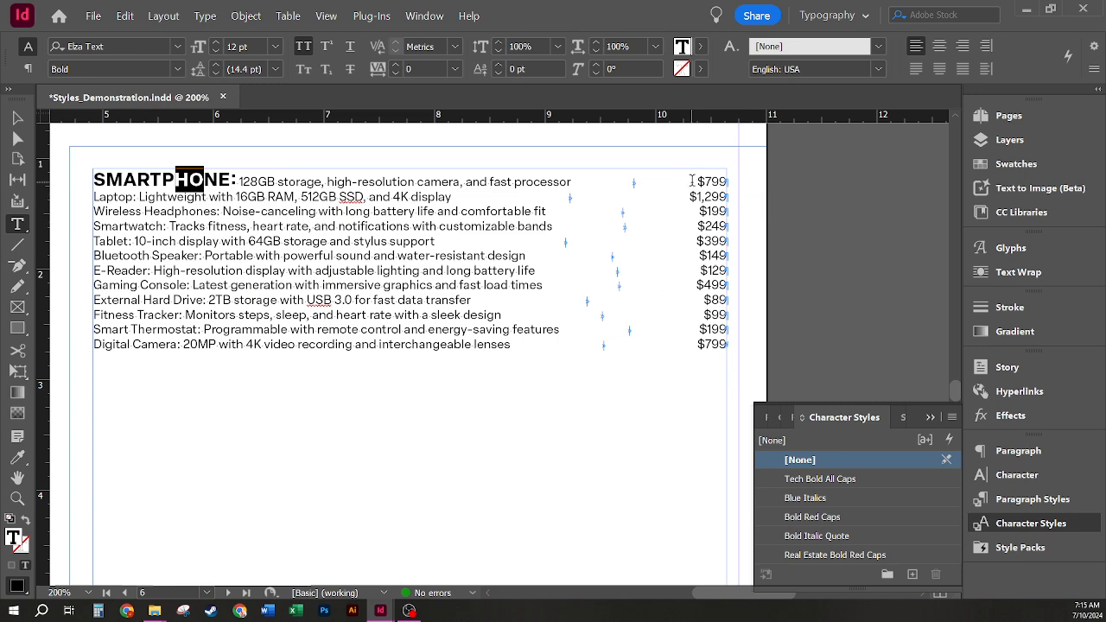
- Set the font size of the $799 price in the Smartphone line to 14 pt
left_click_drag(694, 181, 733, 183)
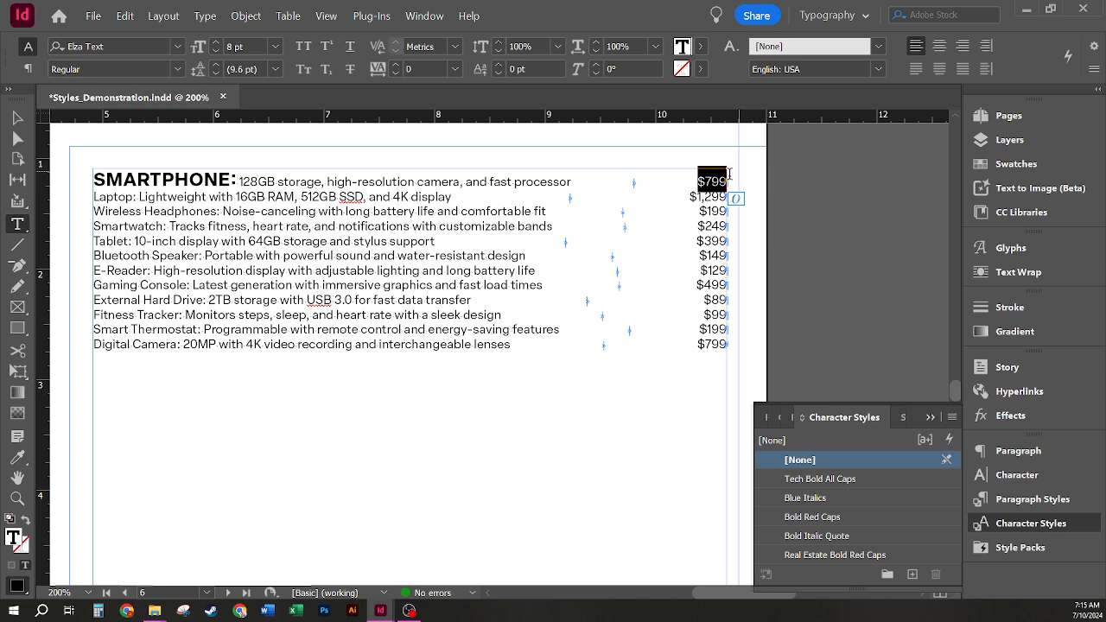
left_click(248, 48)
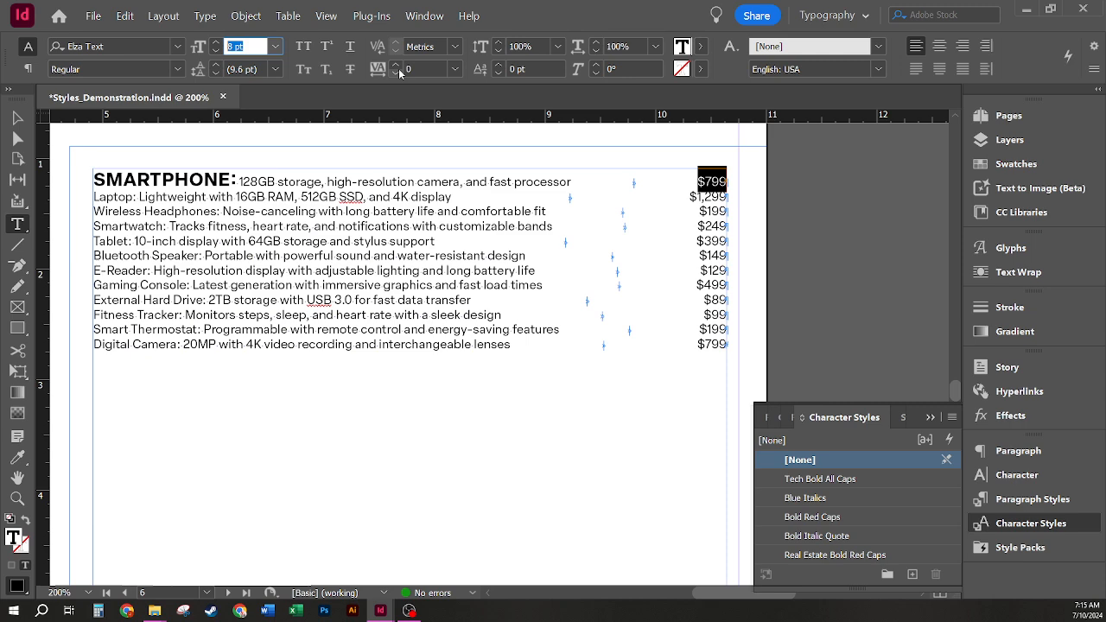
key("Up")
key("Up")
key("Up")
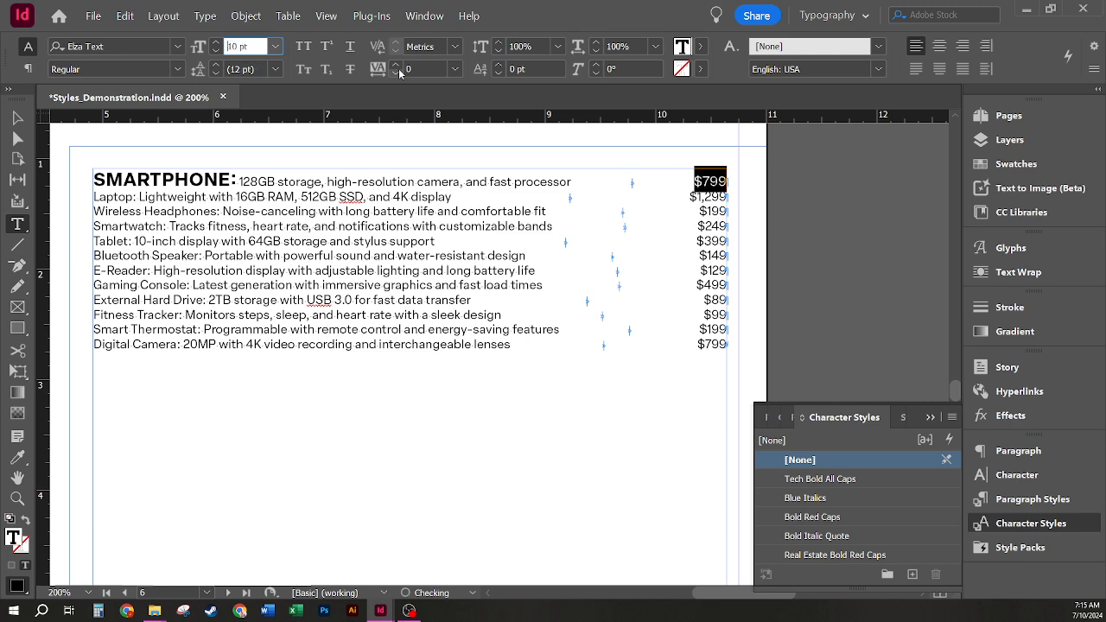
key("Up")
key("Up")
key("Up")
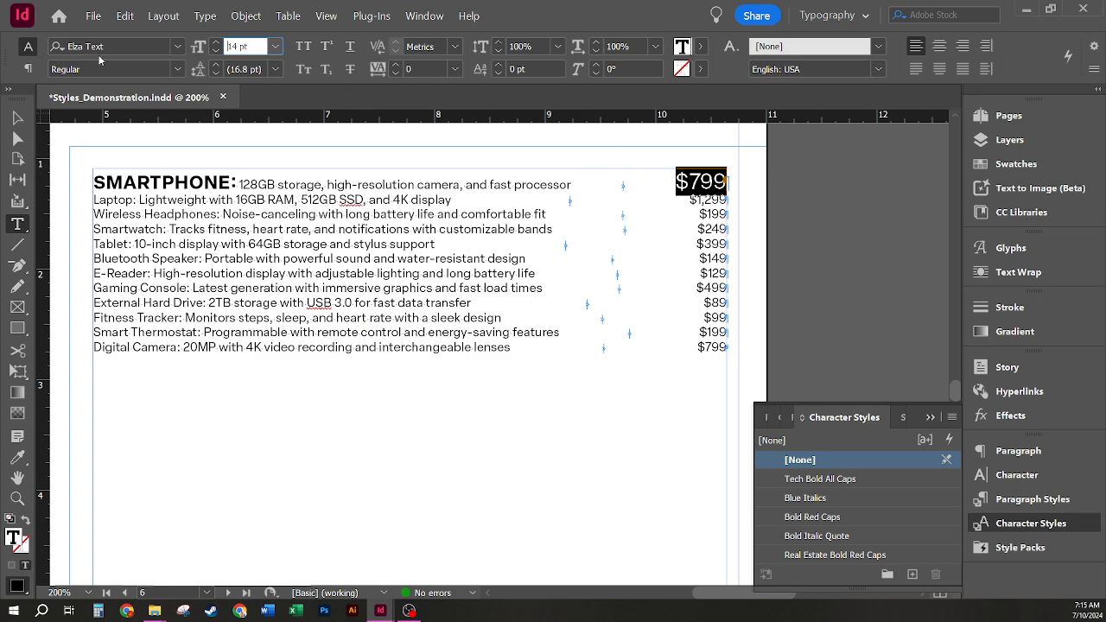
- Make the selected Smartphone price Bold and fill it with the red swatch C=15 M=100 Y=100 K=0
left_click(178, 69)
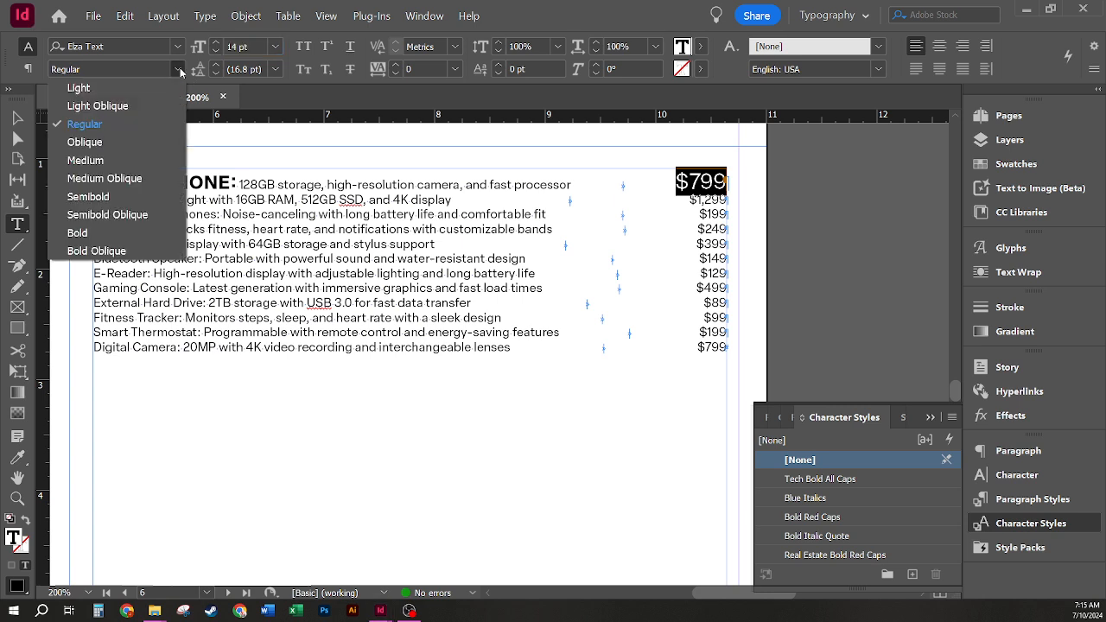
left_click(133, 229)
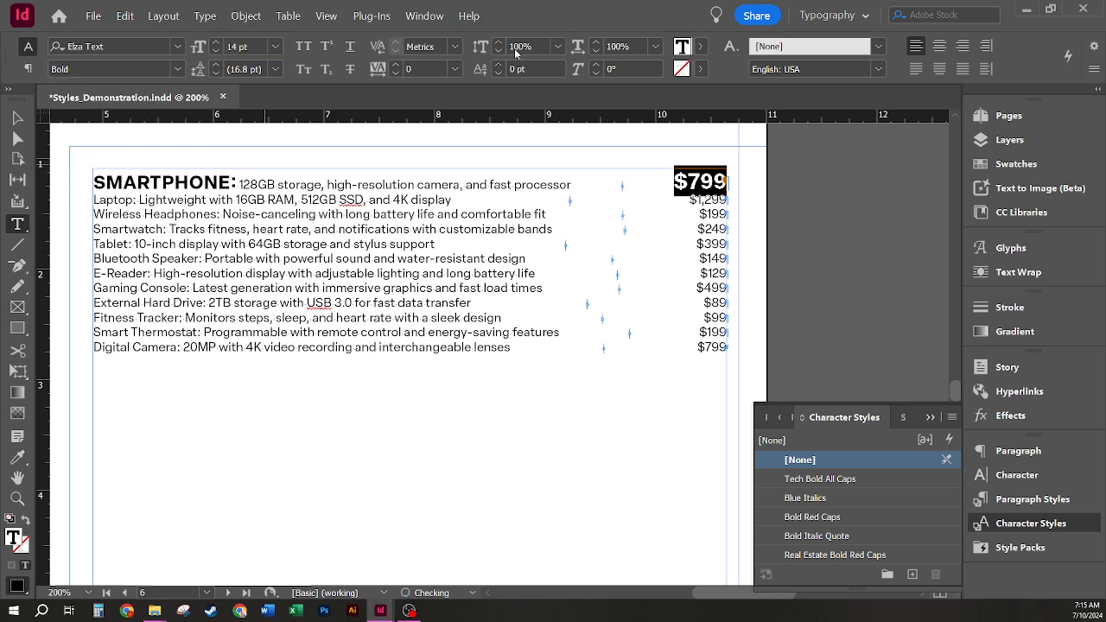
left_click(701, 45)
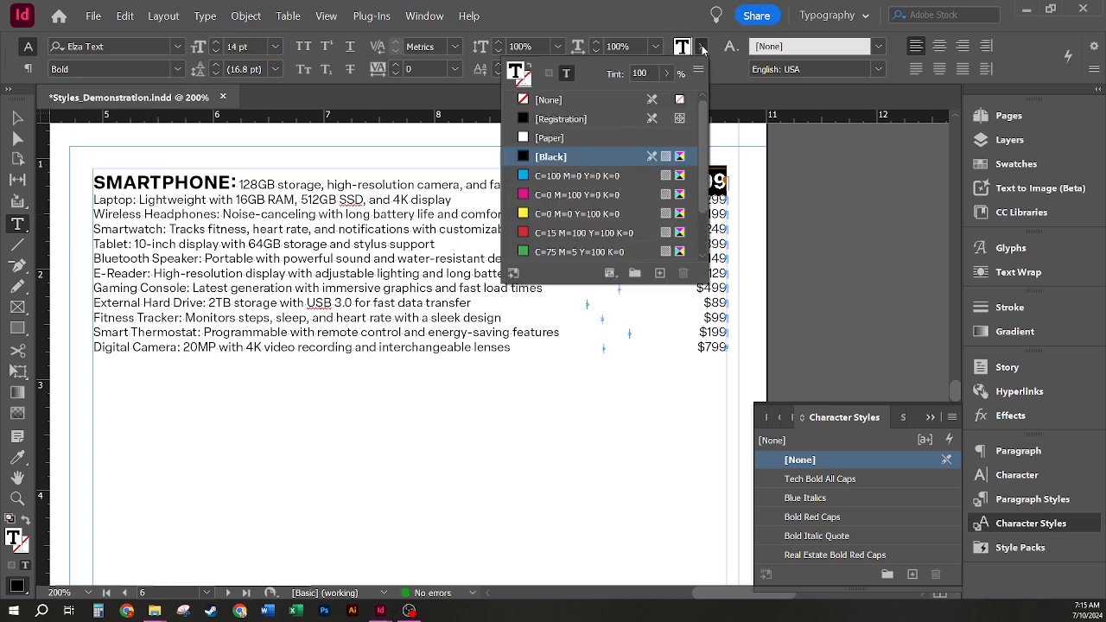
left_click(581, 233)
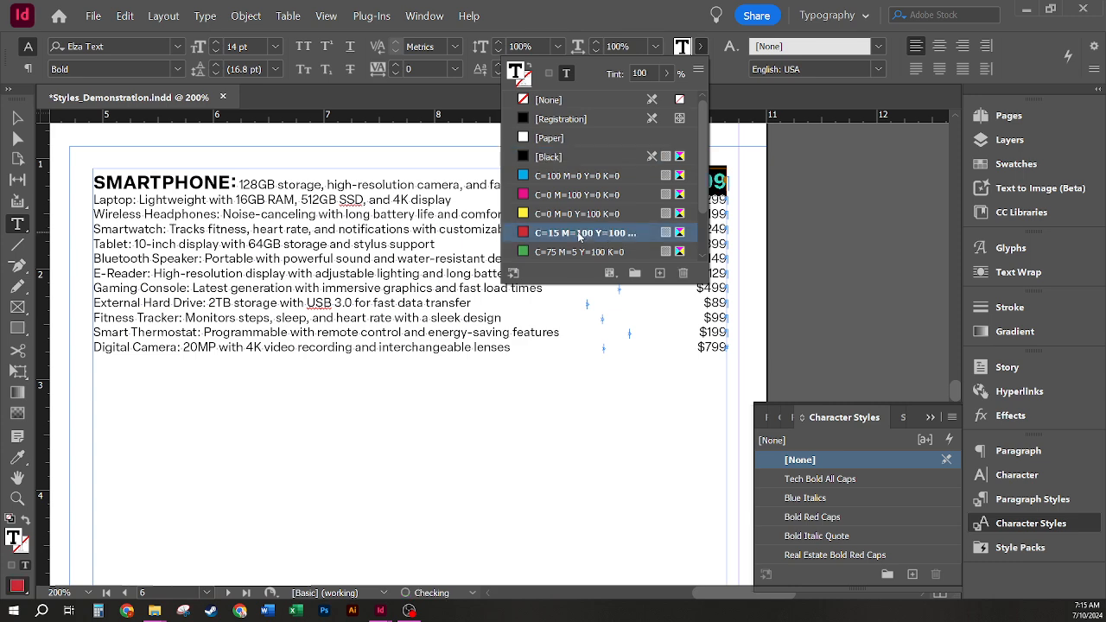
left_click(721, 189)
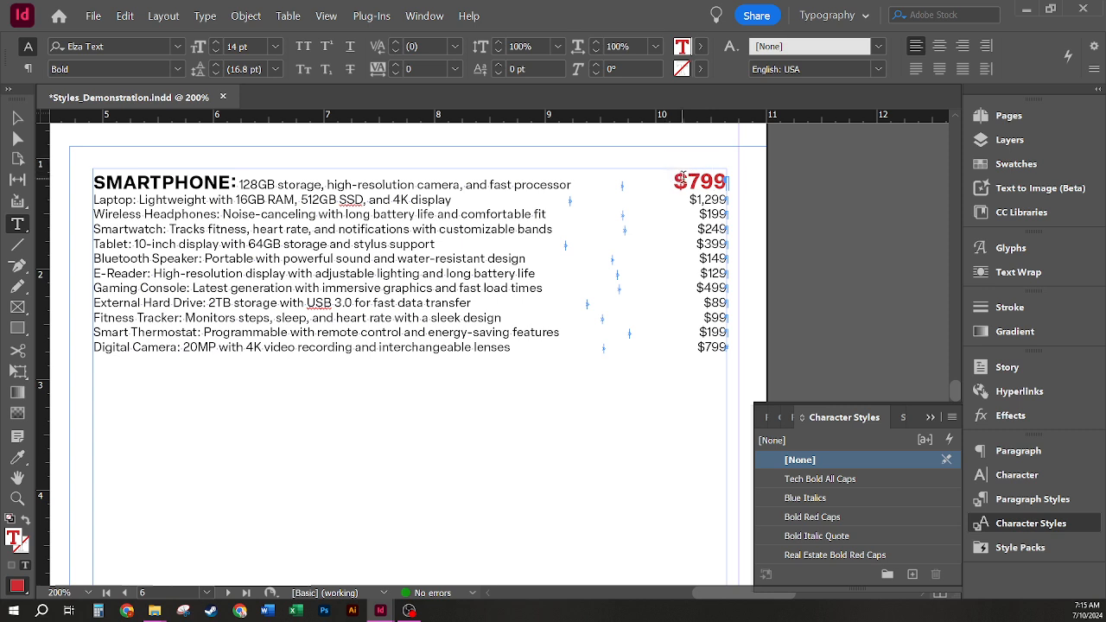
- Create a character style named "Red Price" from the formatting of the Smartphone price digits
double_click(700, 182)
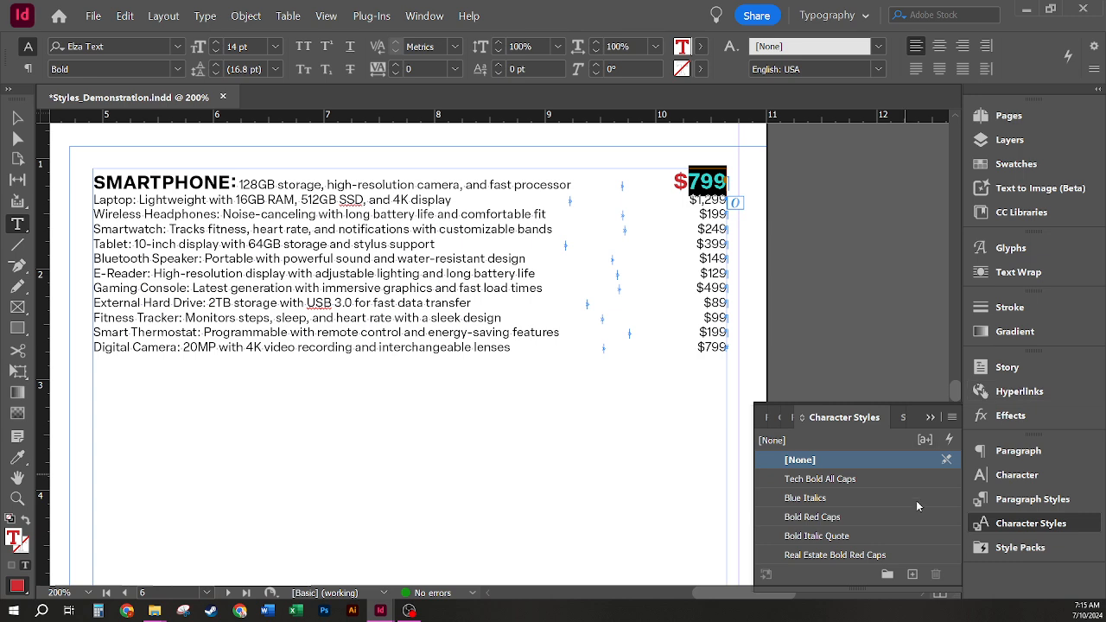
left_click(911, 574, "alt")
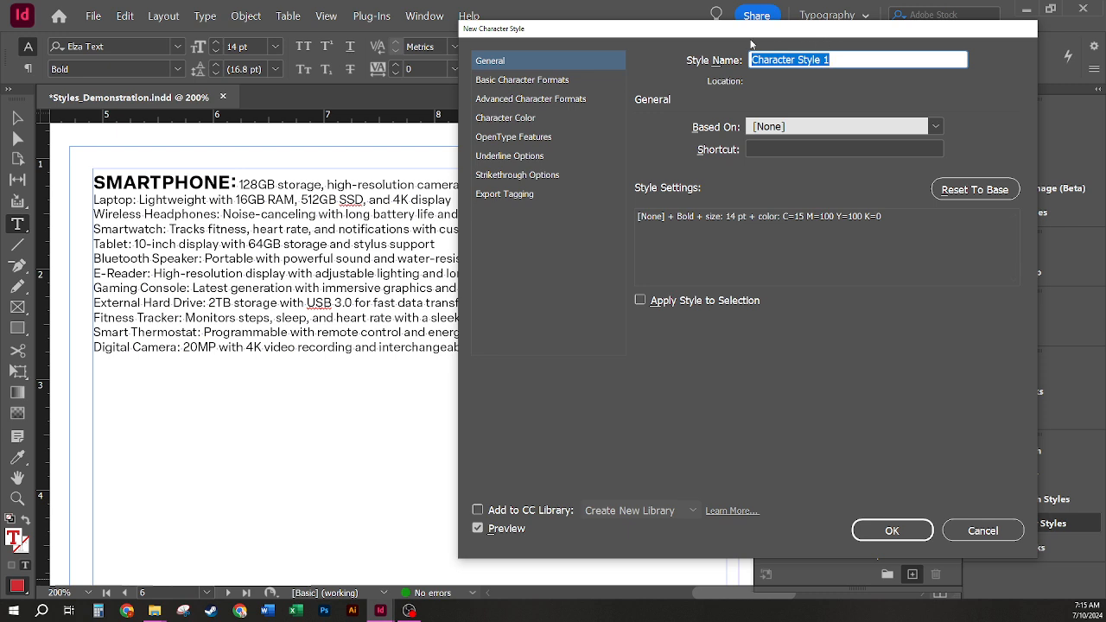
type("R")
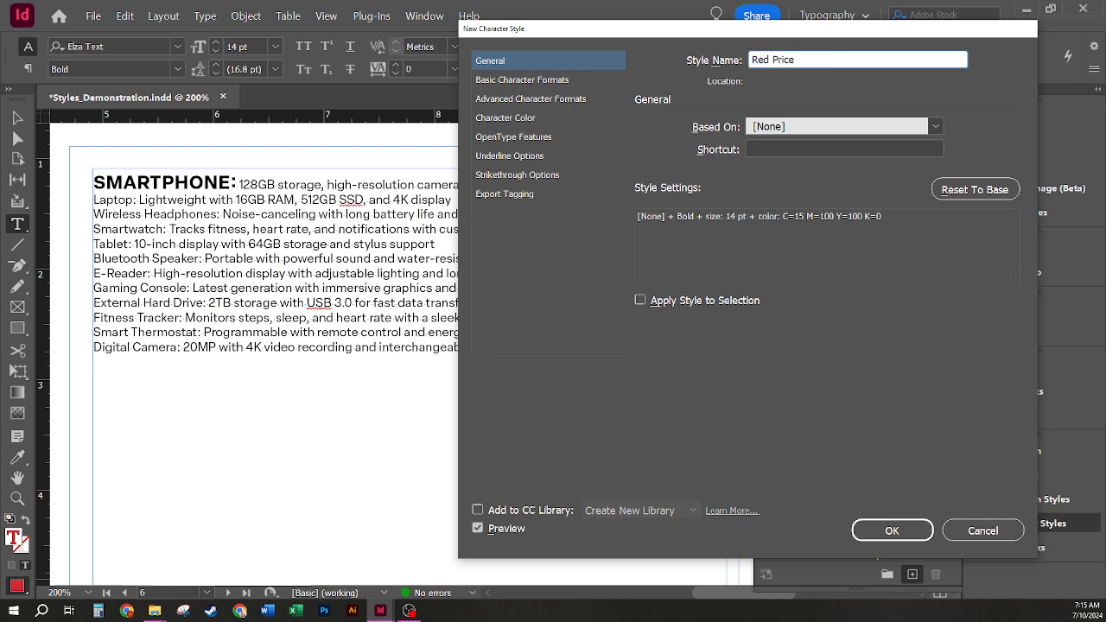
type("ed Price")
left_click(888, 528)
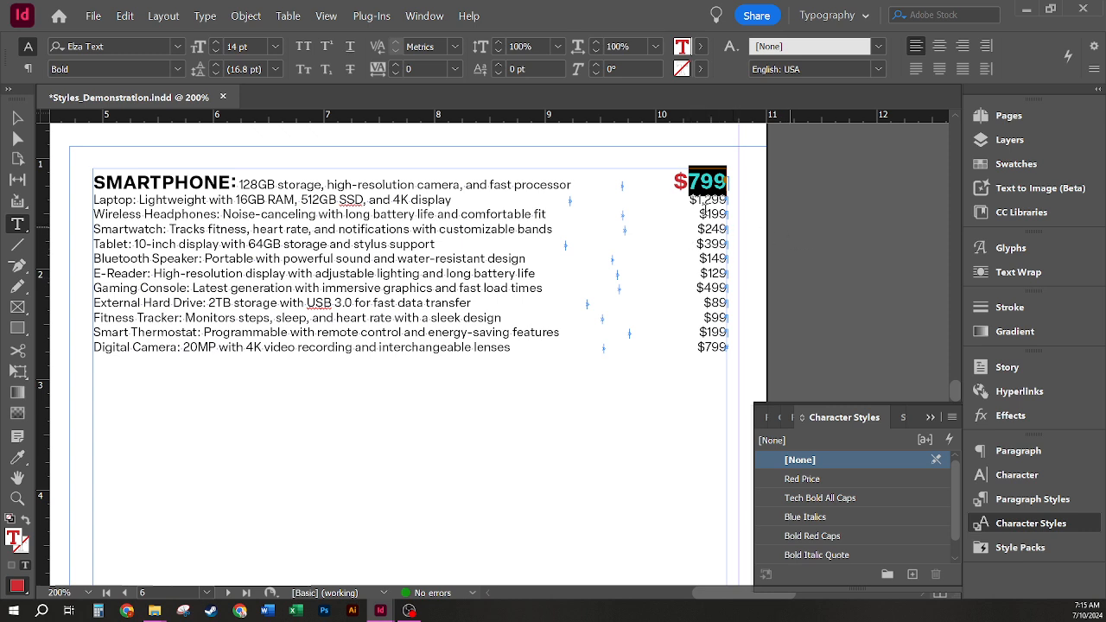
- Make the dollar sign of the Smartphone price superscript
left_click(693, 177)
left_click_drag(689, 180, 662, 181)
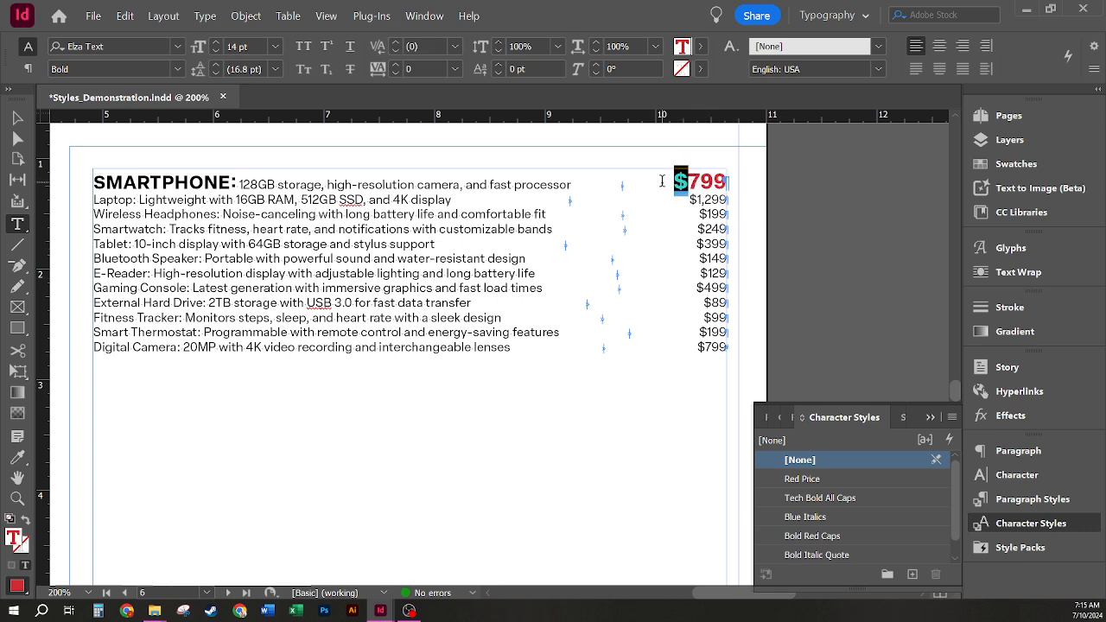
left_click(330, 49)
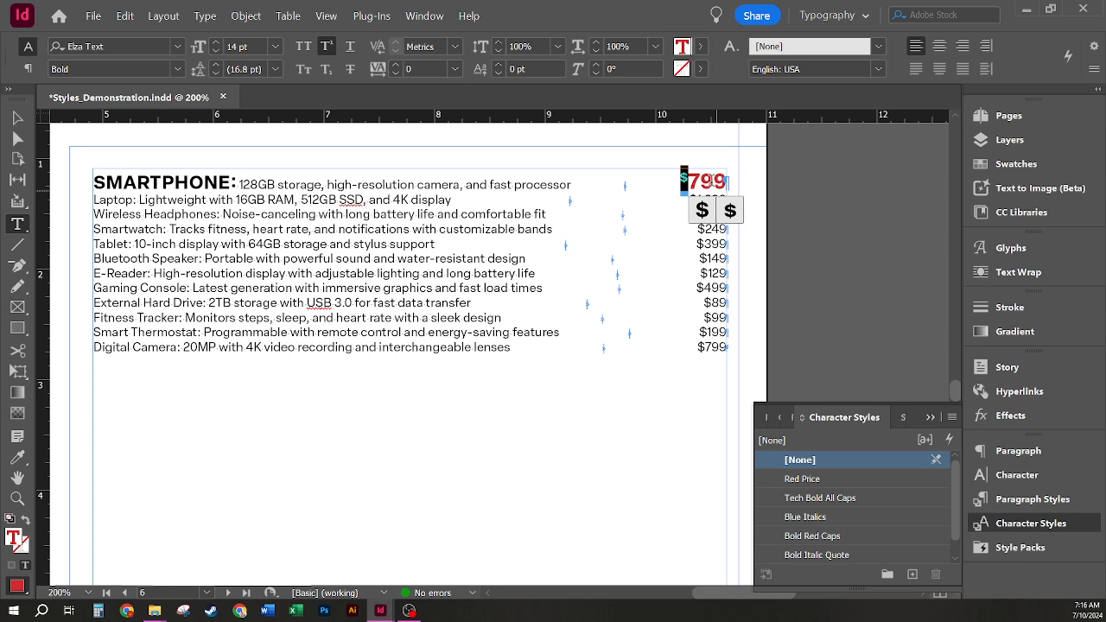
left_click(718, 180)
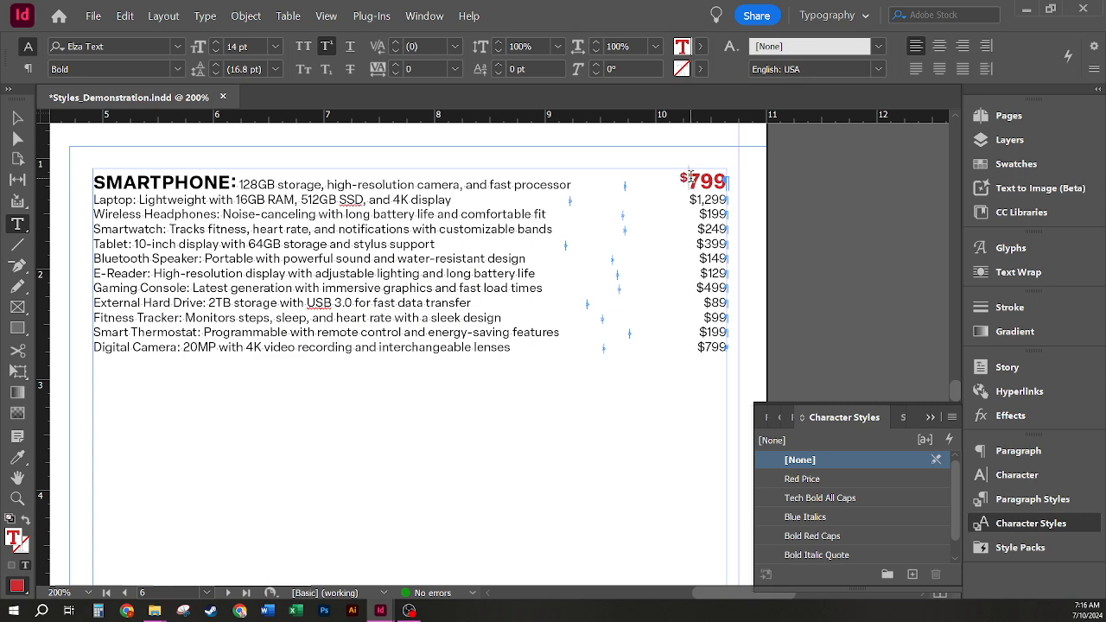
- Create a character style named "Dollar Superscript" from the formatting of the Smartphone price's dollar sign
left_click_drag(679, 182, 689, 181)
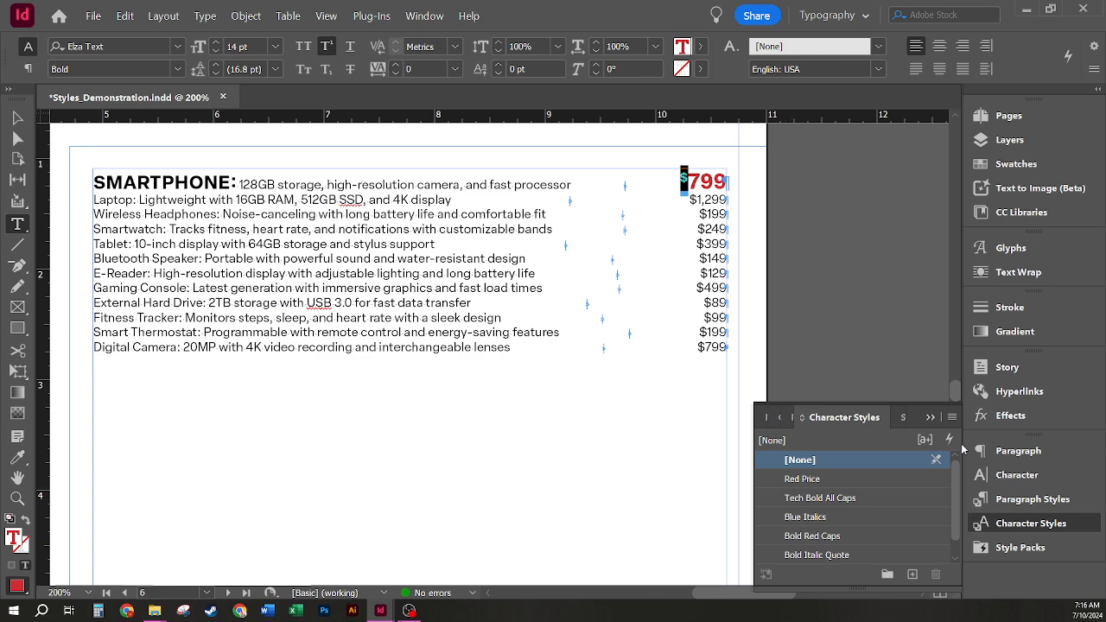
left_click(914, 577, "alt")
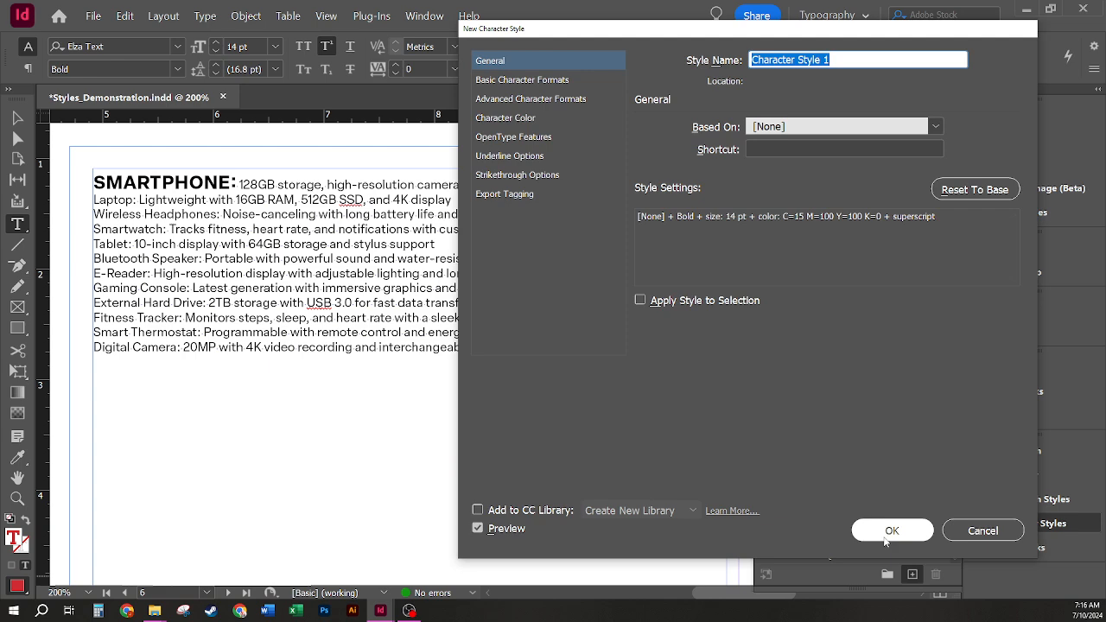
type("Dollar Superscript")
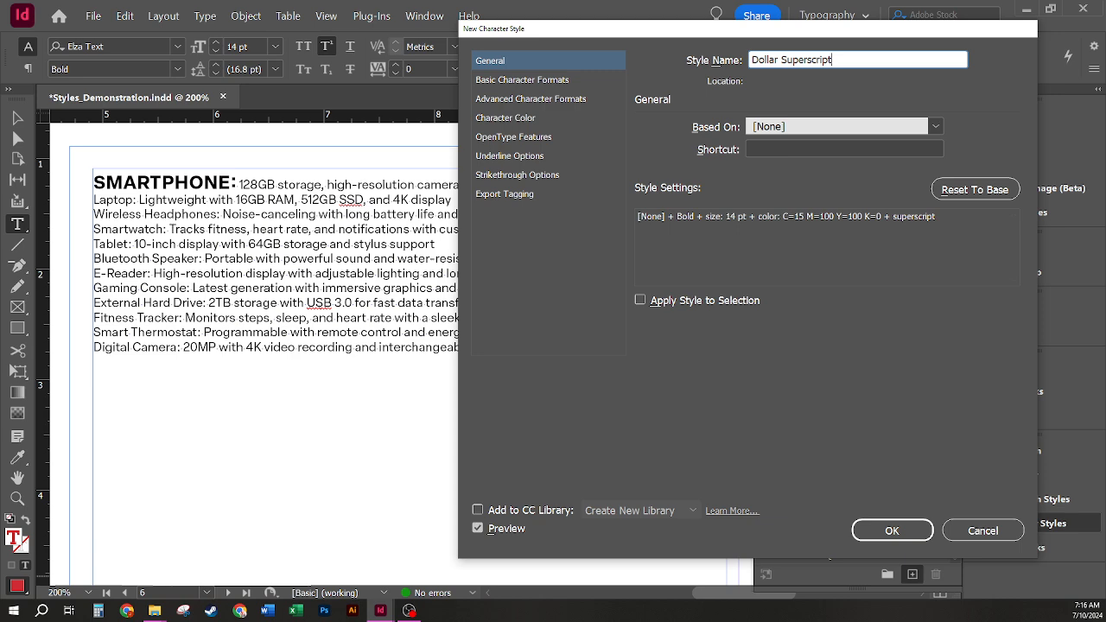
left_click(868, 534)
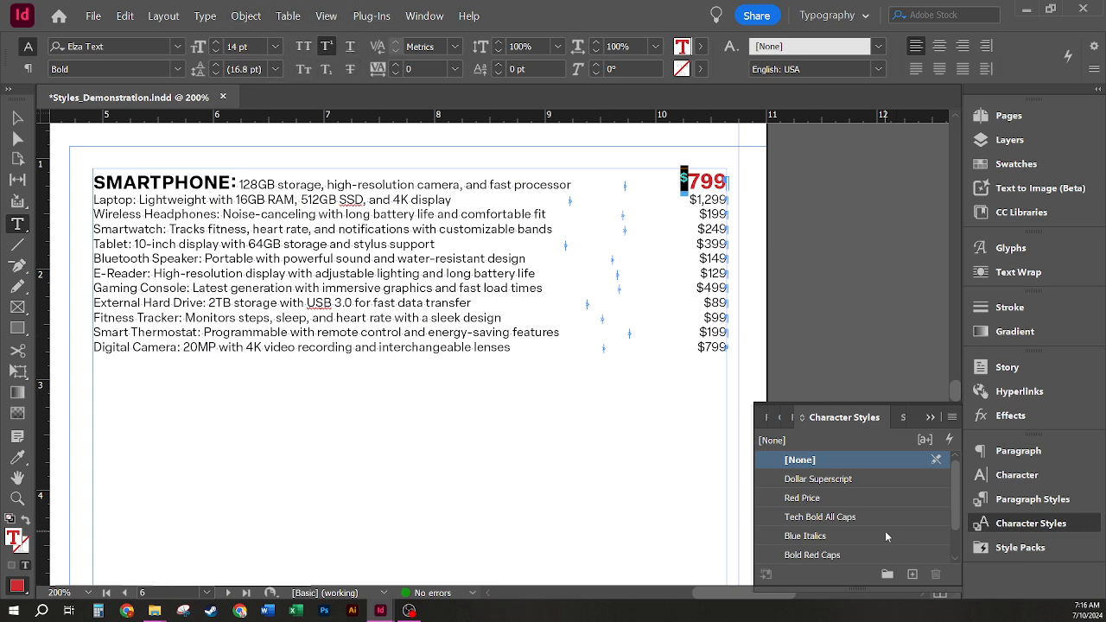
left_click(367, 185)
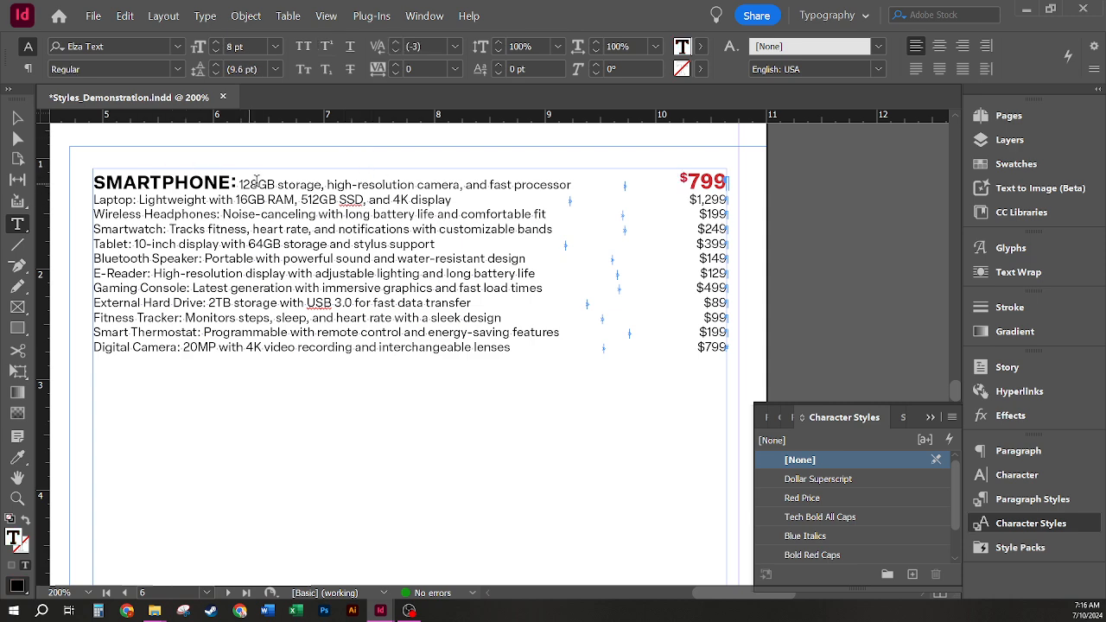
left_click_drag(258, 184, 571, 184)
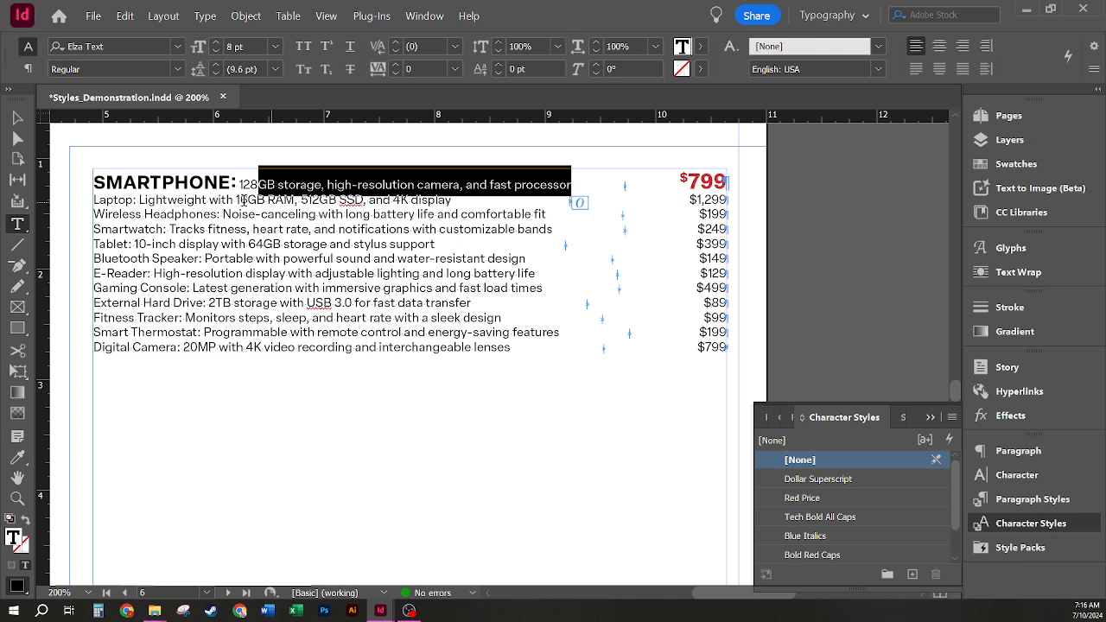
left_click_drag(205, 184, 121, 183)
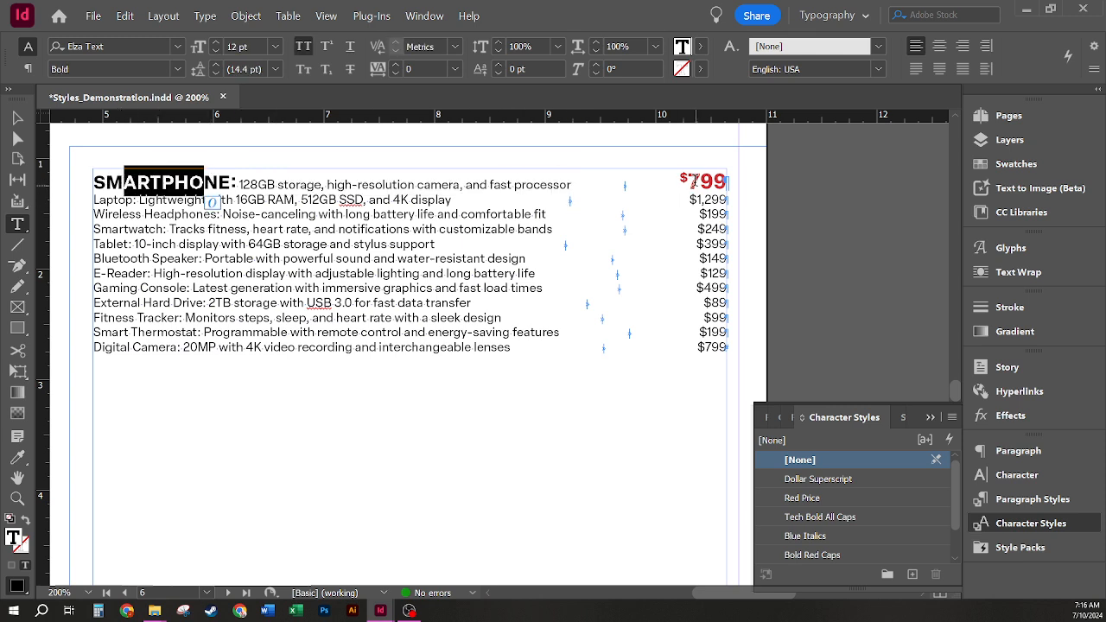
mouse_move(699, 181)
left_mouse_down()
mouse_move(728, 180)
mouse_move(678, 179)
left_mouse_up()
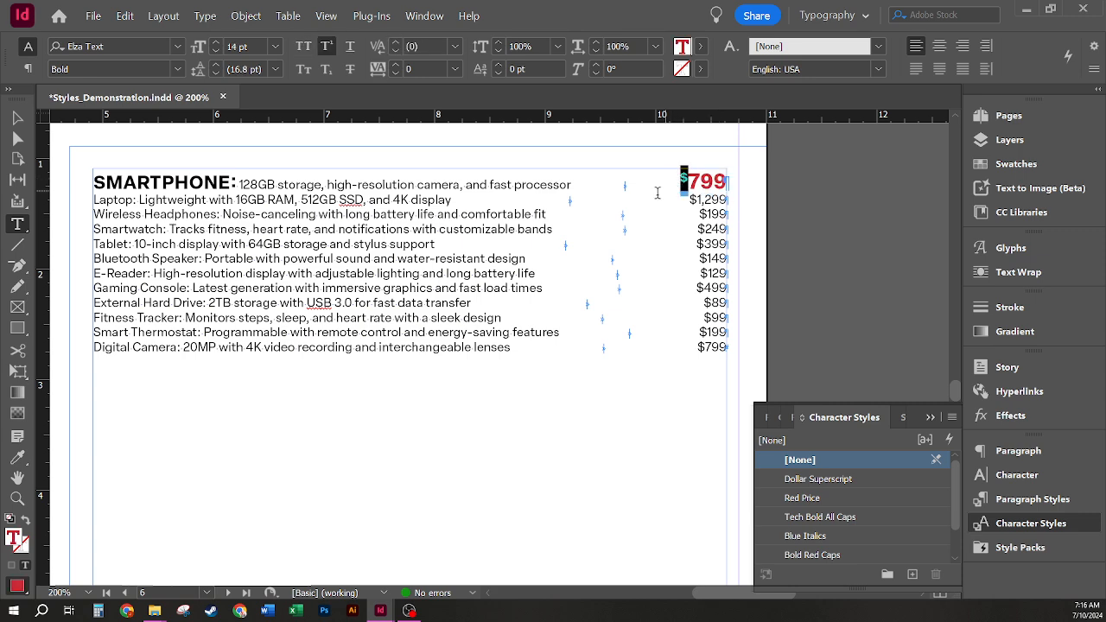
left_click(706, 180)
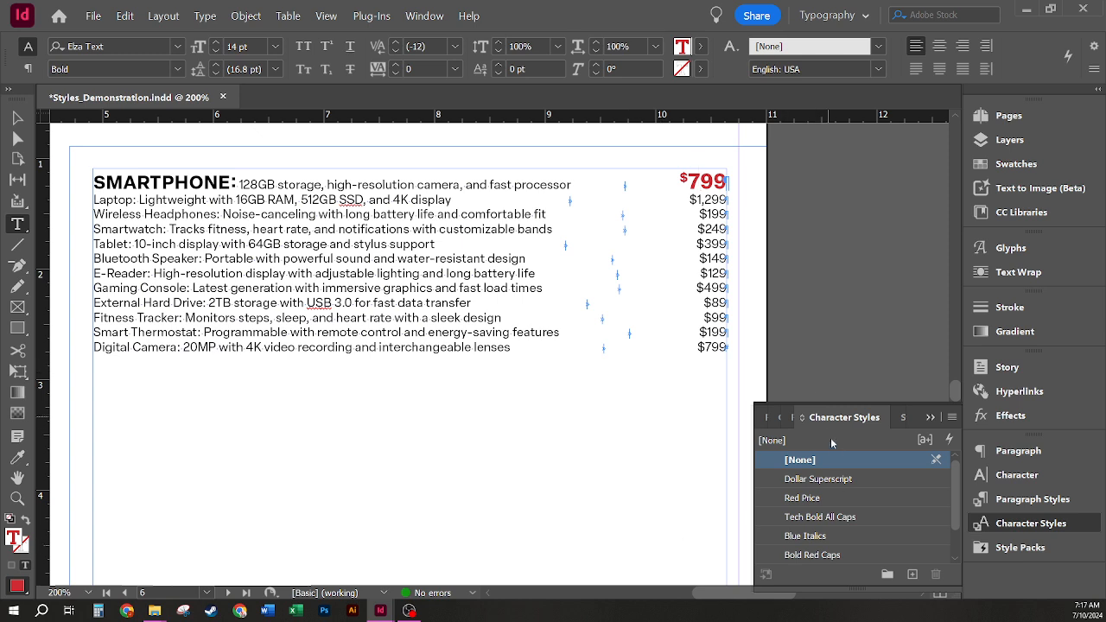
- Check the Tech Products paragraph style for overrides on the price and the description in the Smartphone line
left_click(1045, 501)
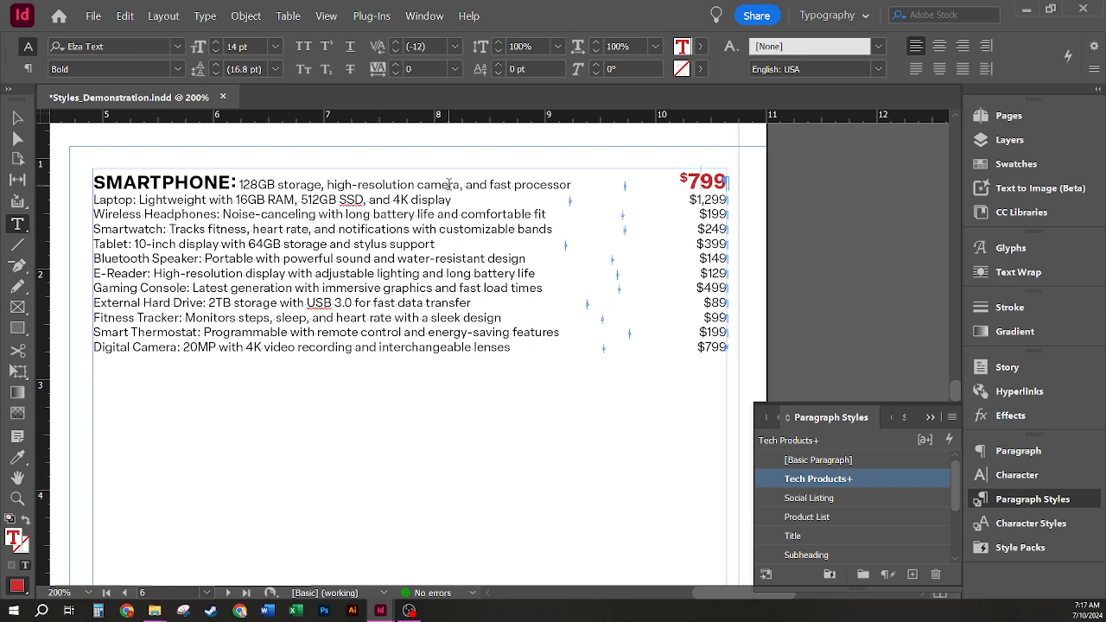
left_click(685, 179)
left_click_drag(701, 180, 714, 181)
mouse_move(851, 488)
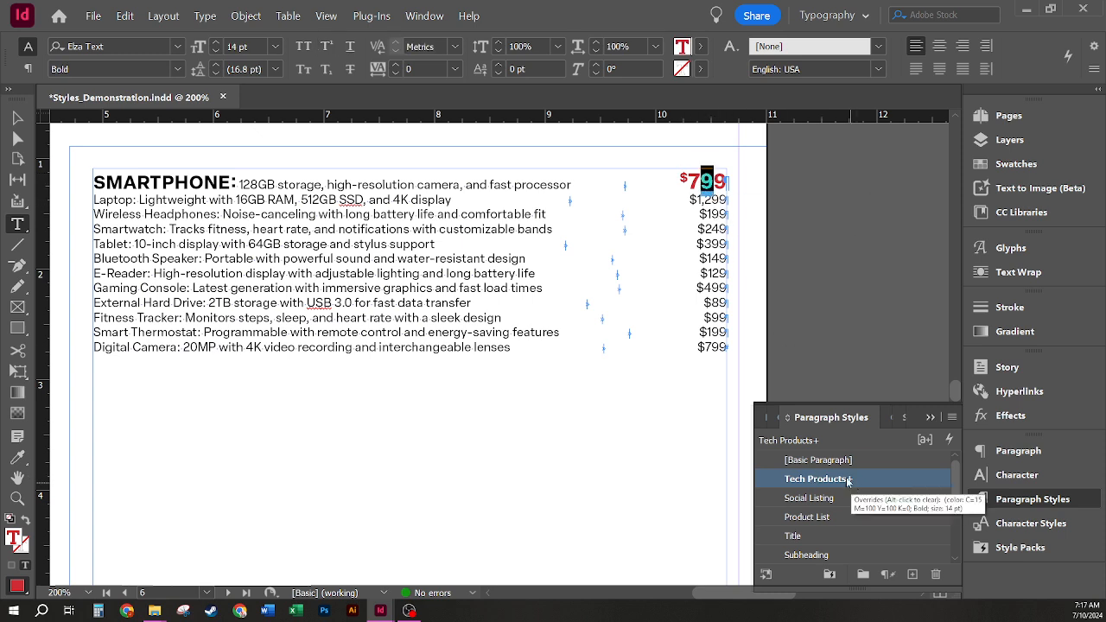
mouse_move(705, 185)
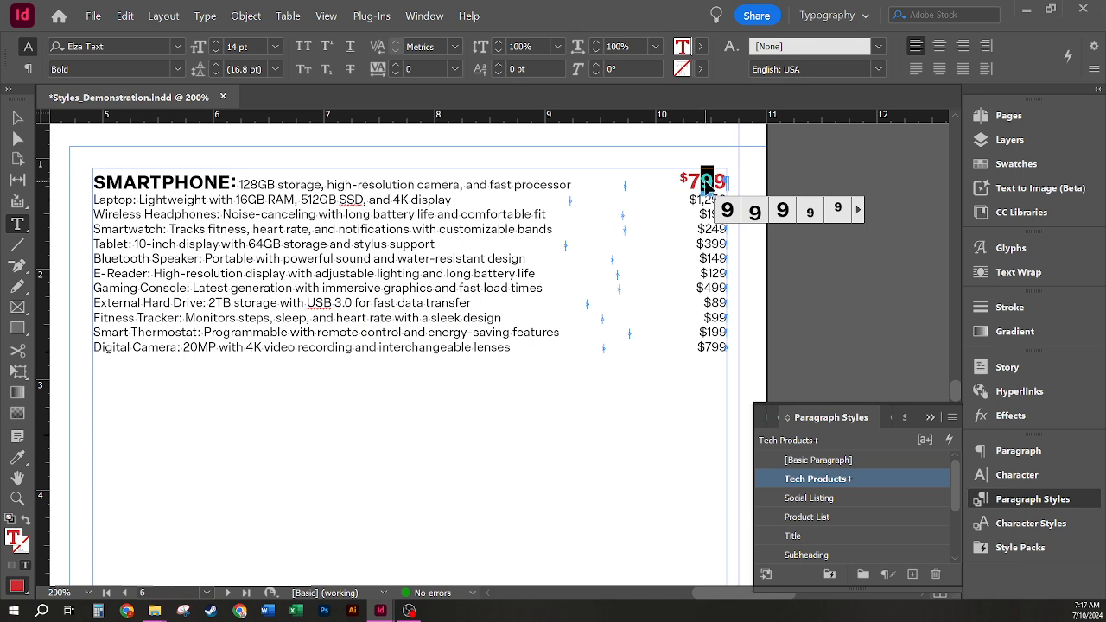
left_click_drag(321, 185, 430, 185)
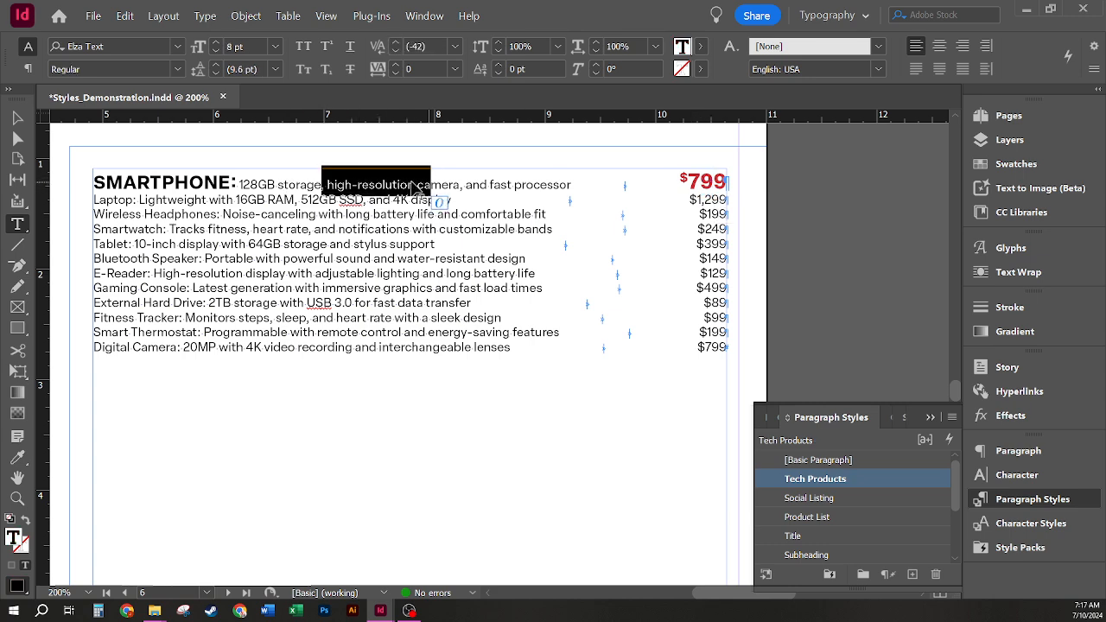
left_click_drag(702, 183, 726, 183)
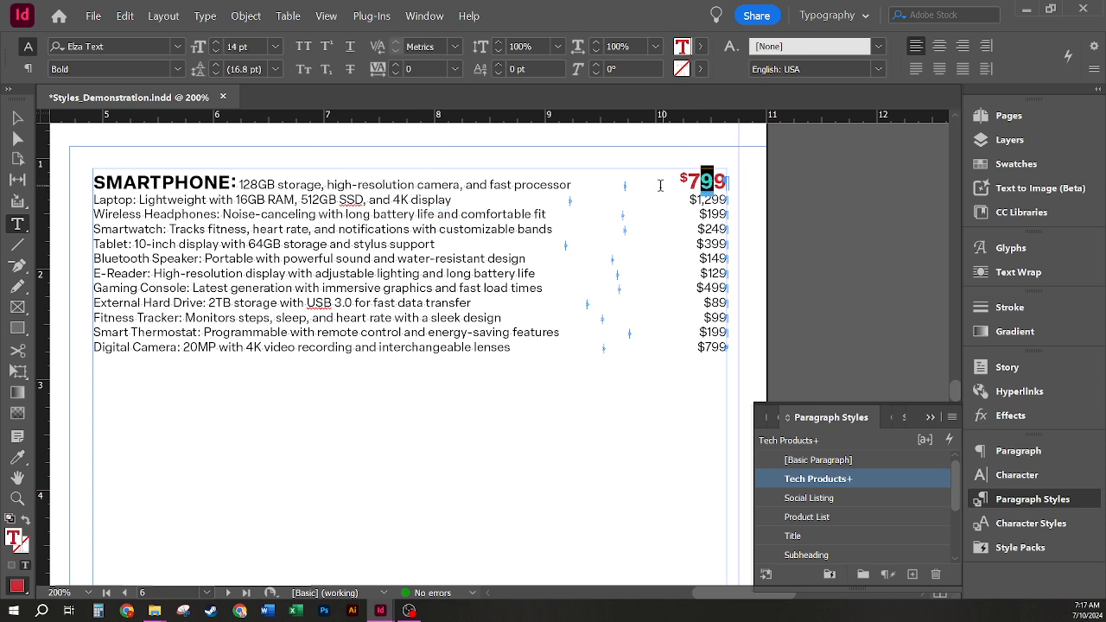
left_click(526, 181)
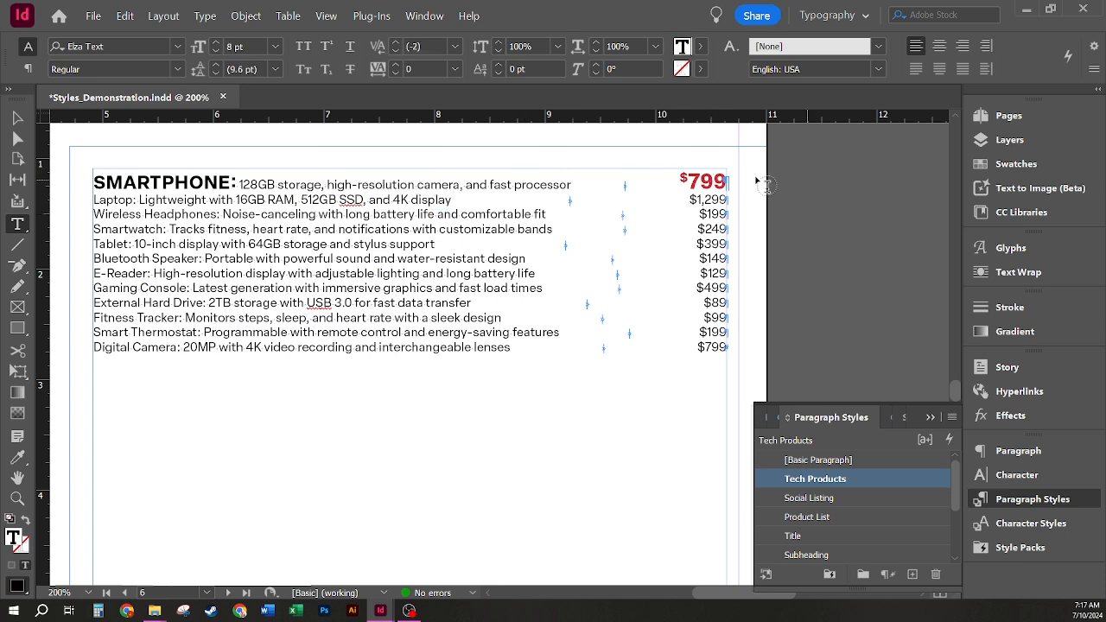
left_click_drag(713, 182, 726, 182)
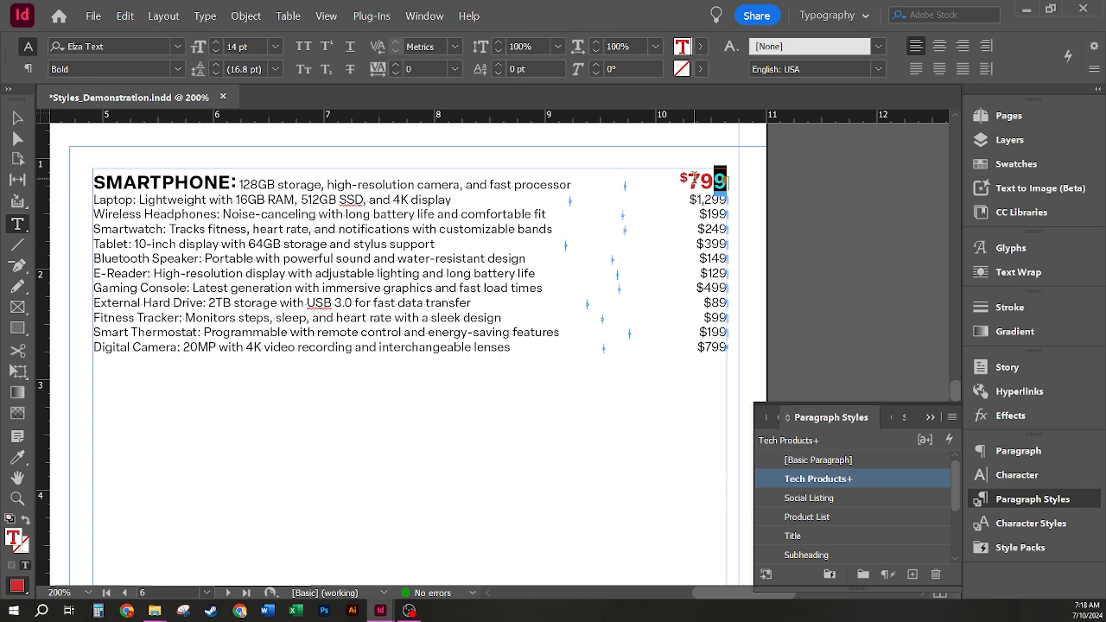
left_click(696, 181)
- Open the Tech Products paragraph style for editing at its Drop Caps and Nested Styles settings
left_click(558, 182)
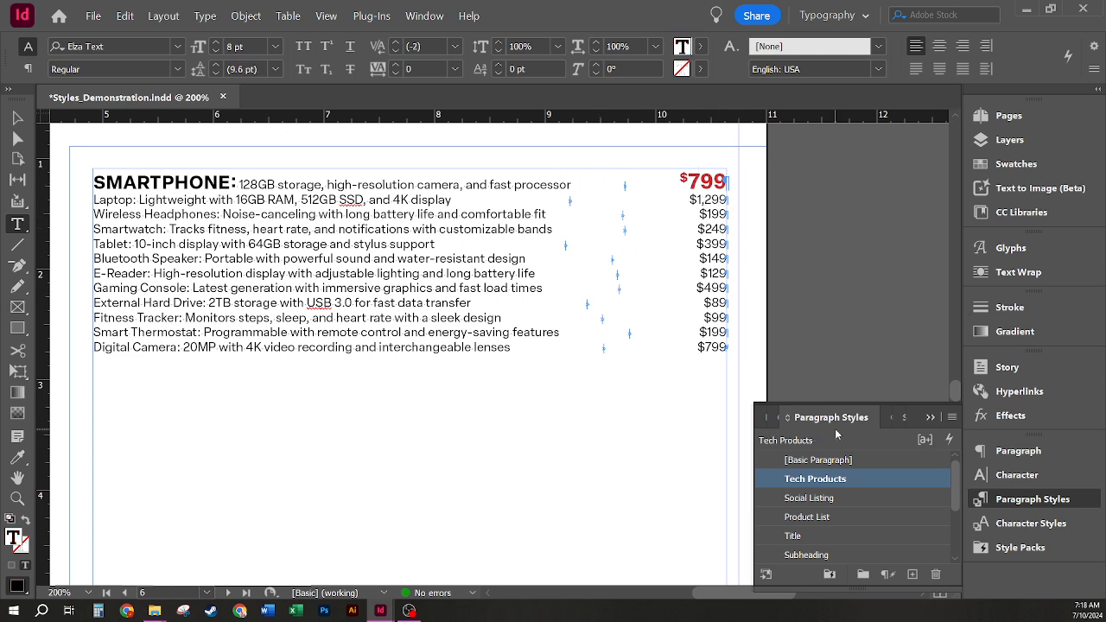
right_click(865, 480)
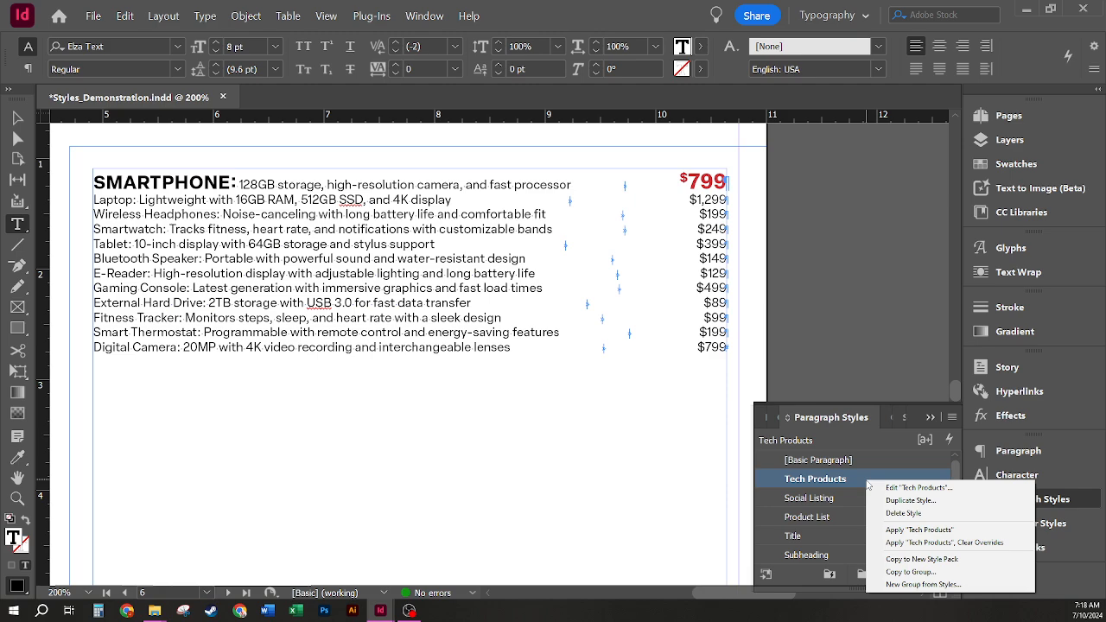
left_click(910, 488)
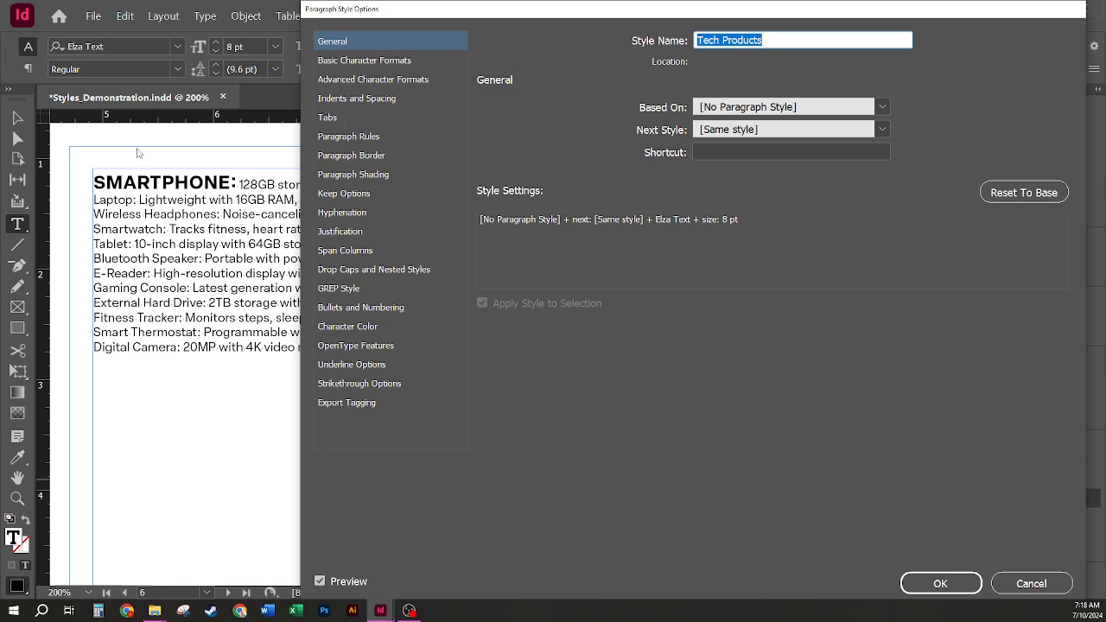
left_click_drag(401, 17, 310, 15)
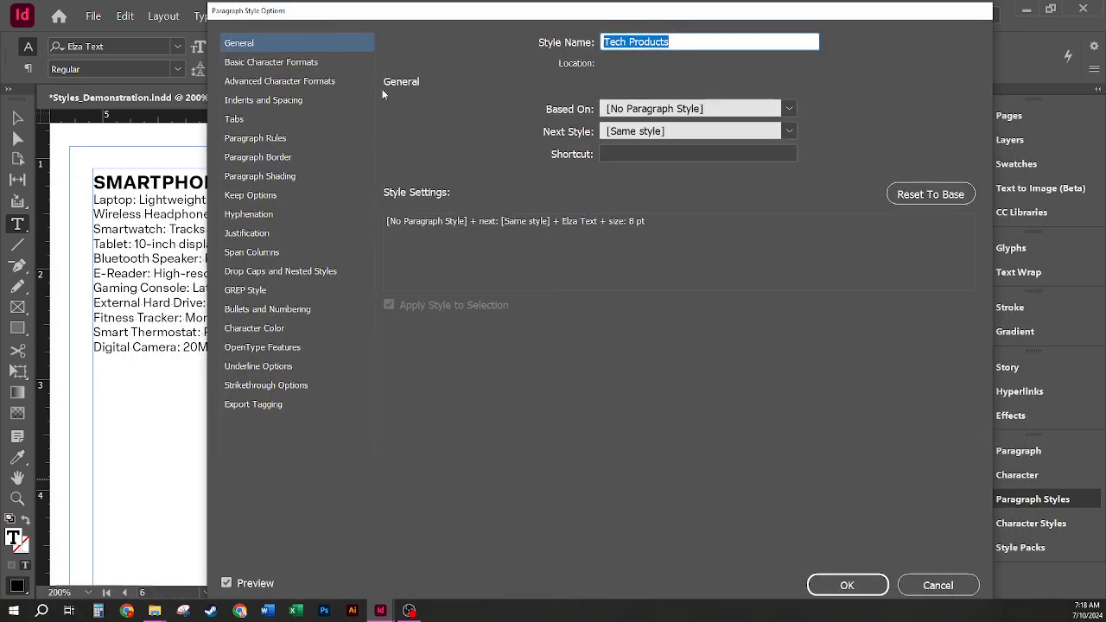
left_click(263, 273)
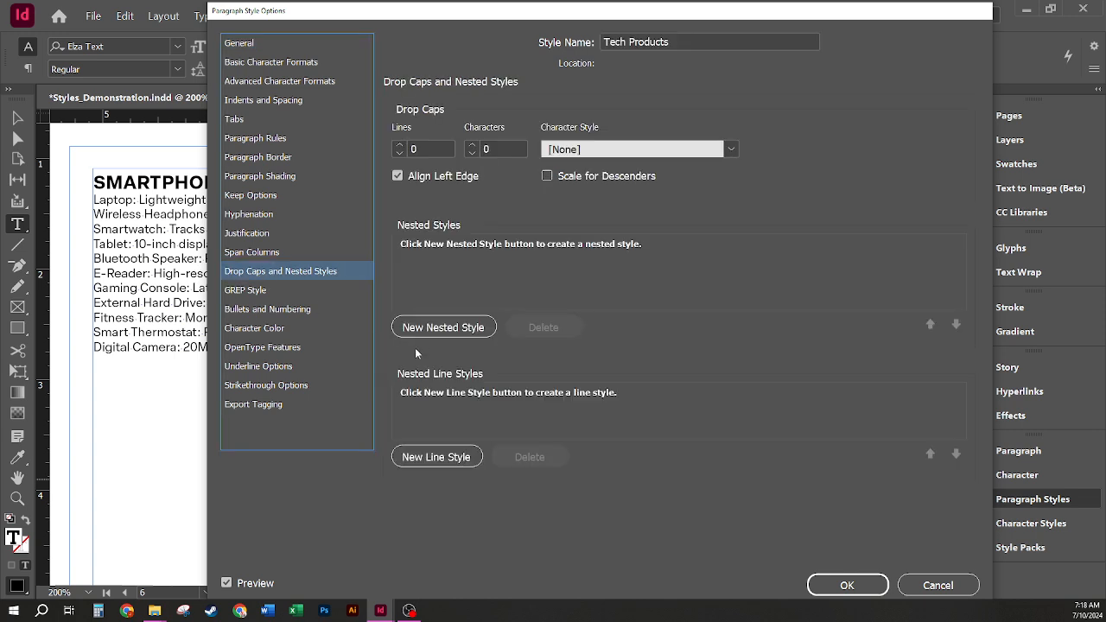
- Add a nested style to Tech Products that applies Tech Bold All Caps through 1 colon (:)
left_click(448, 330)
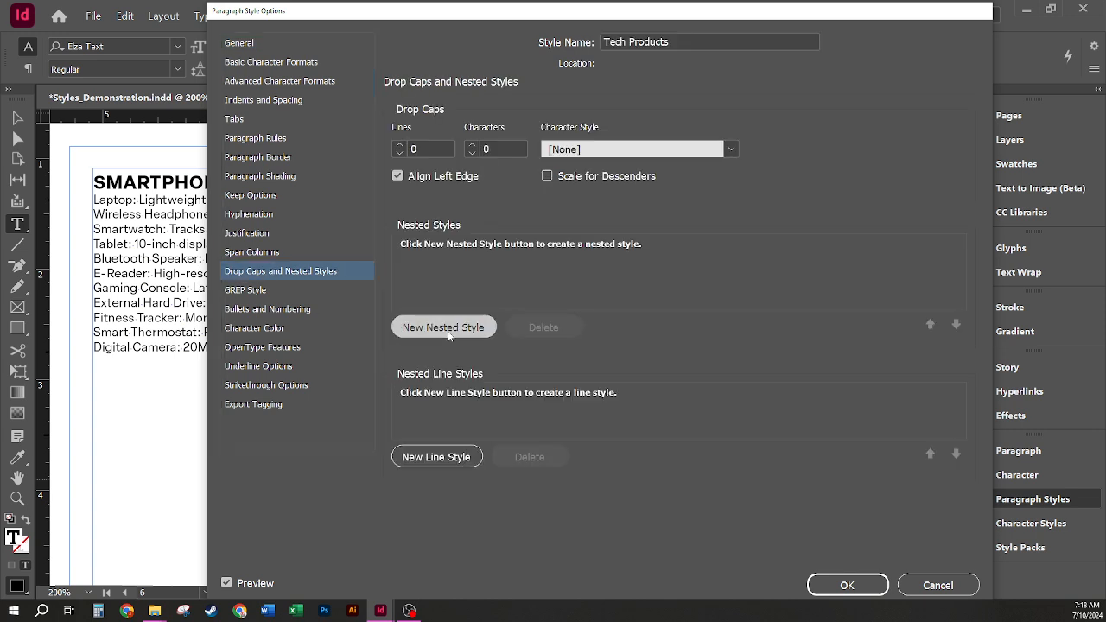
left_click(511, 244)
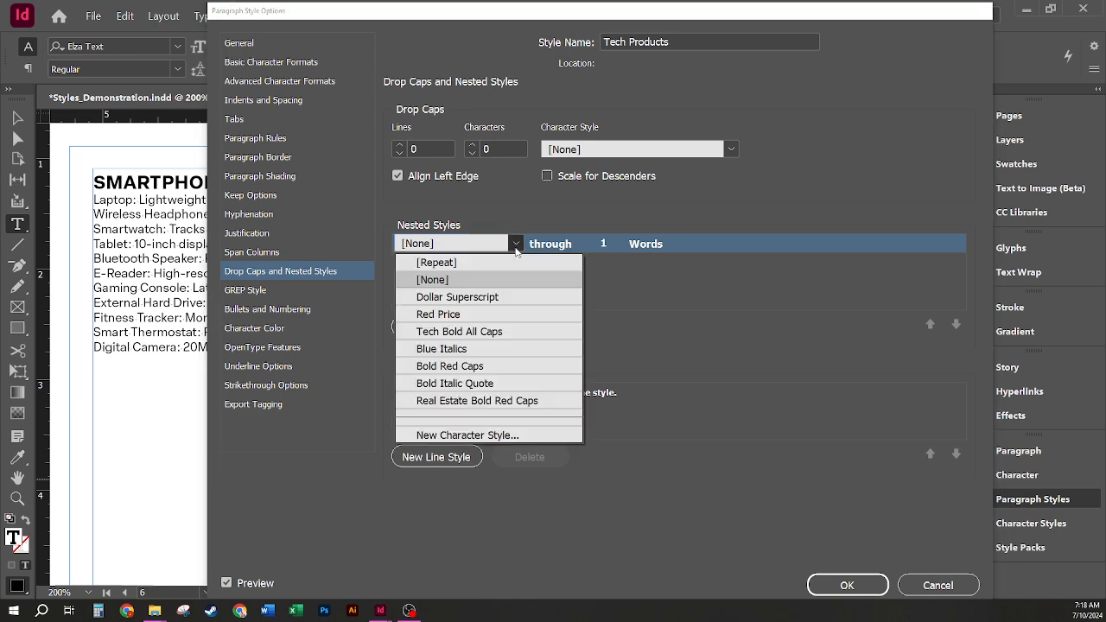
left_click(467, 332)
left_click_drag(473, 24, 568, 13)
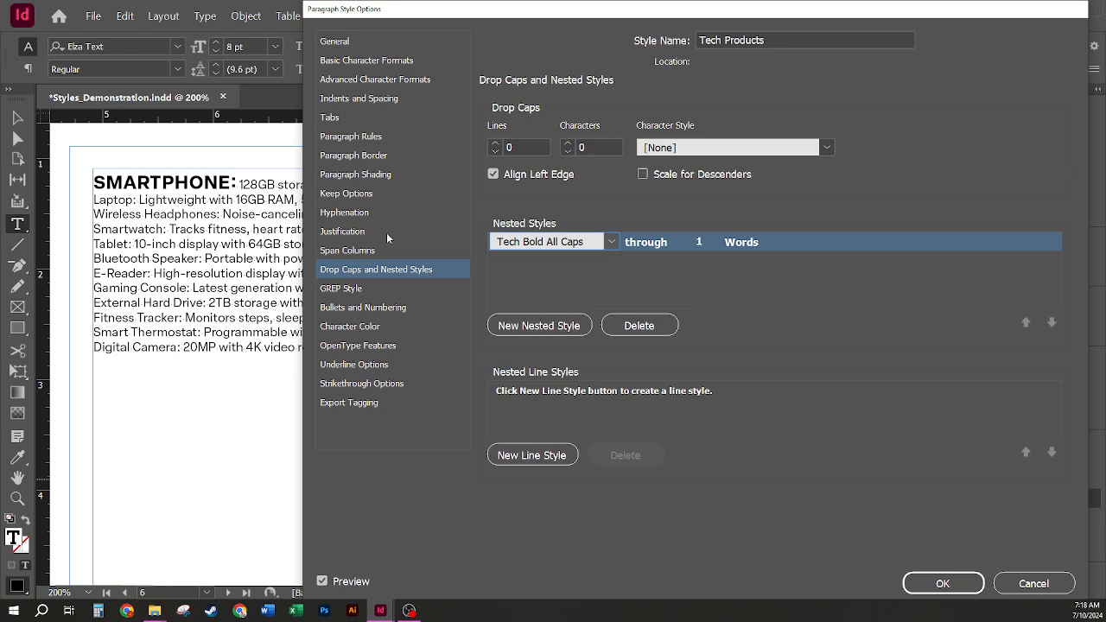
left_click(776, 235)
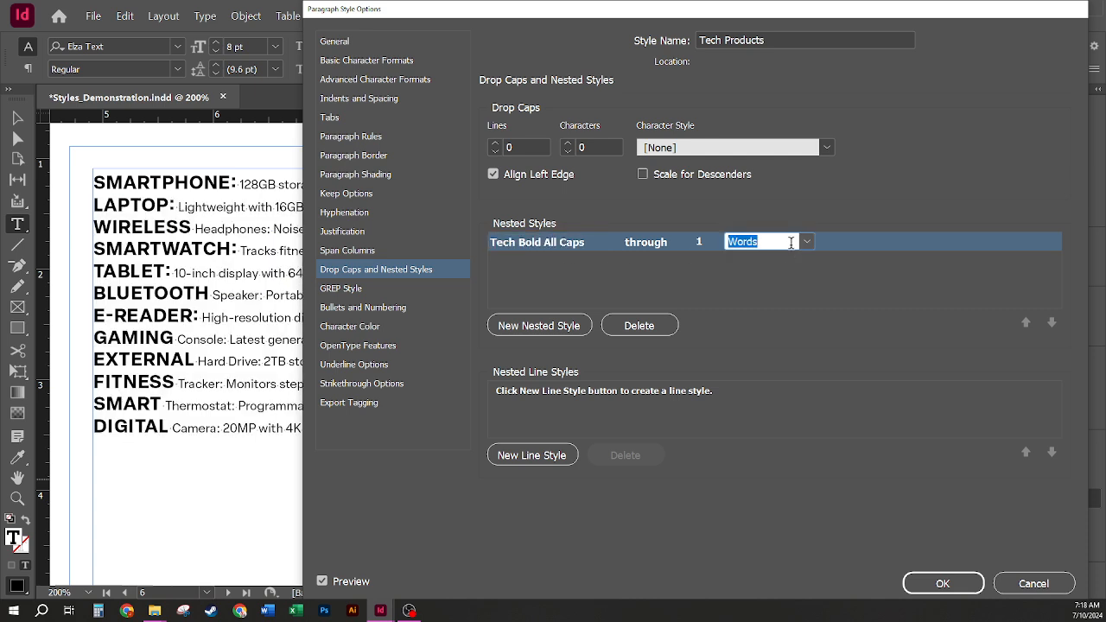
left_click(791, 243)
left_click_drag(775, 242, 691, 252)
type(":")
left_click(748, 279)
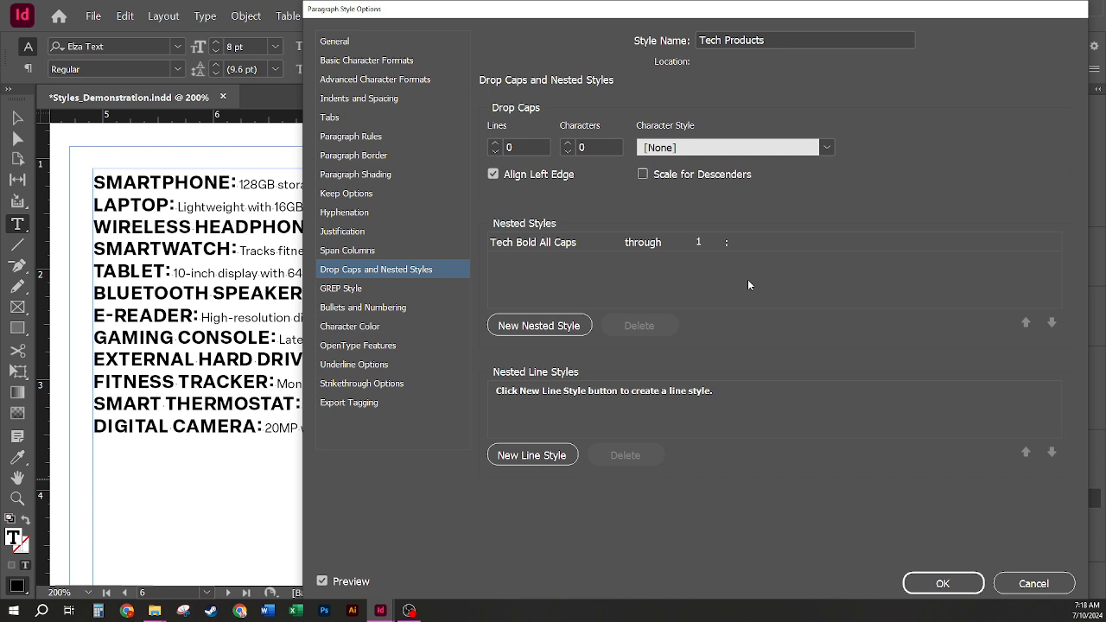
- Add a second nested style that applies [None] through 1 Tab Characters, covering the product descriptions
left_click(568, 326)
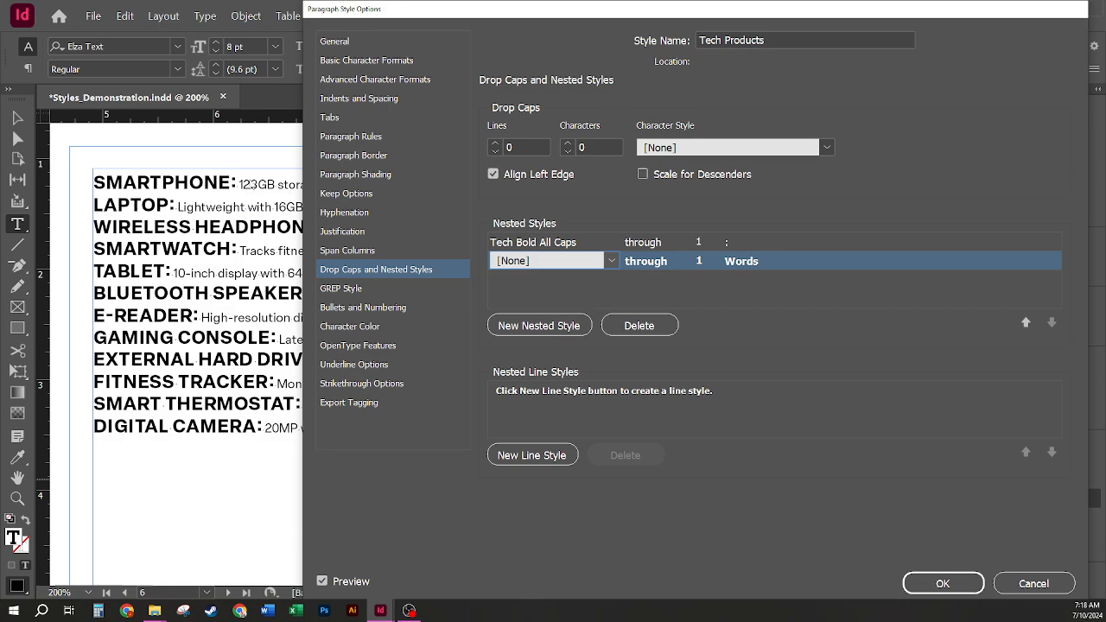
left_click_drag(457, 9, 465, 31)
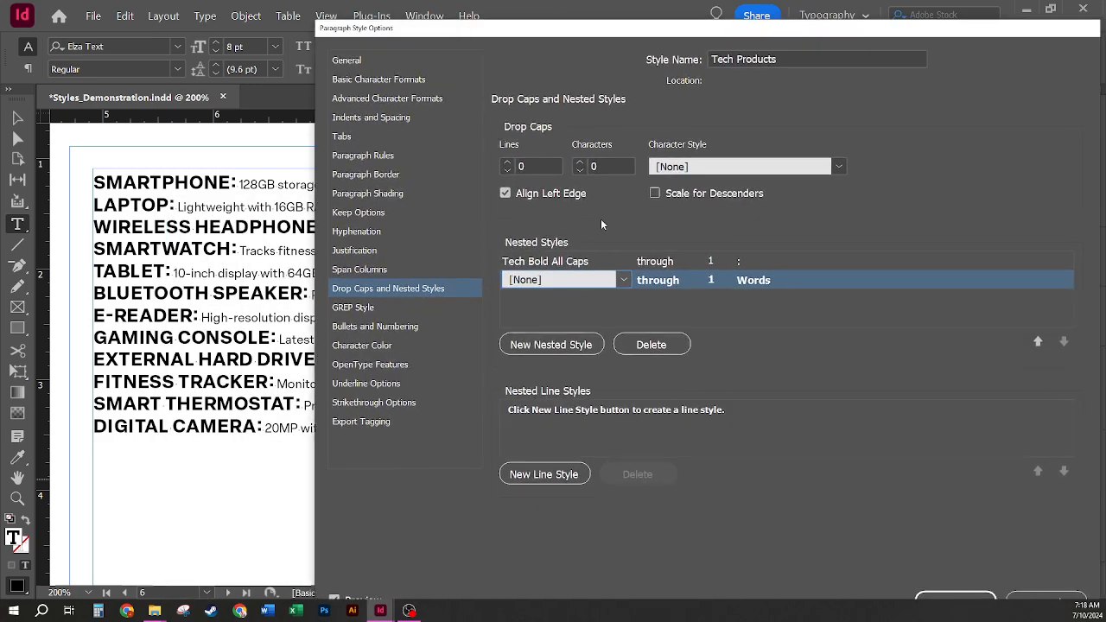
left_click_drag(552, 31, 413, 259)
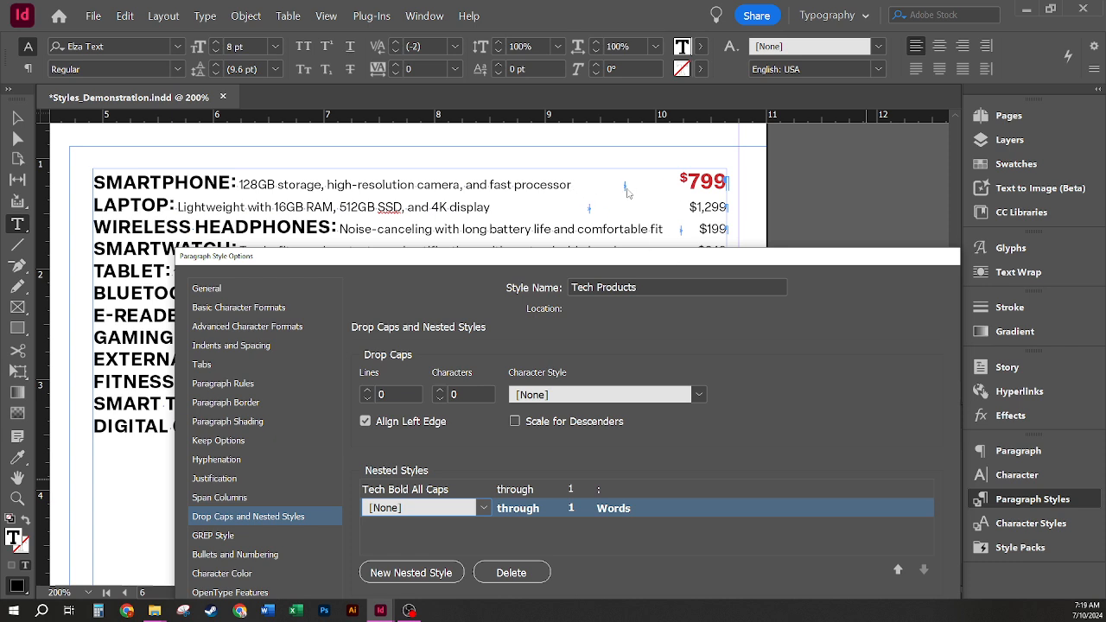
left_click_drag(602, 266, 701, 25)
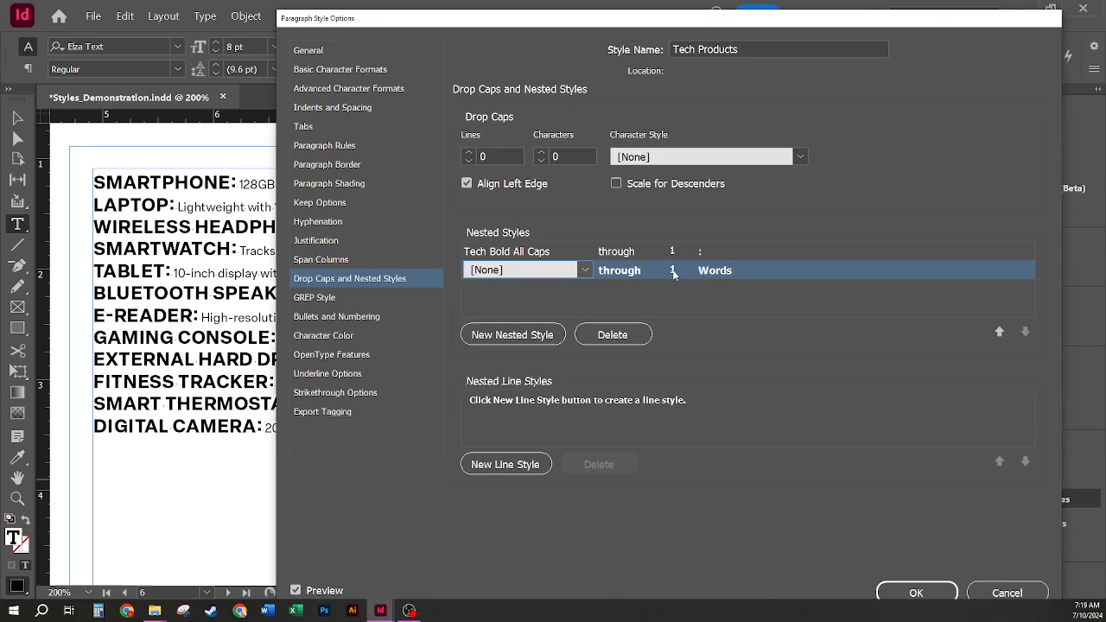
left_click(716, 270)
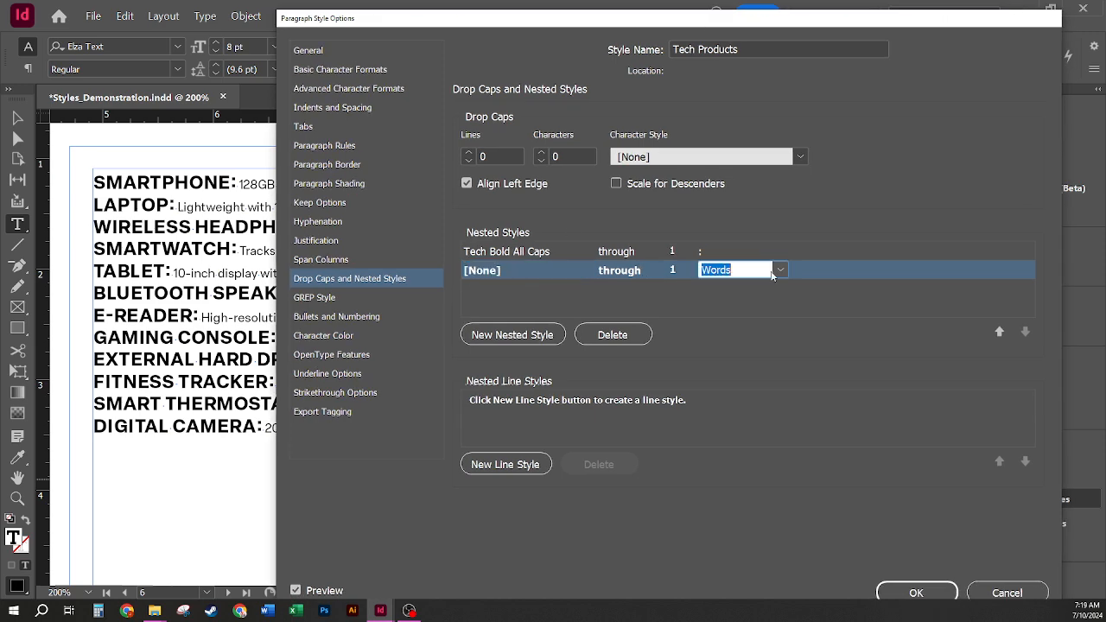
left_click(780, 272)
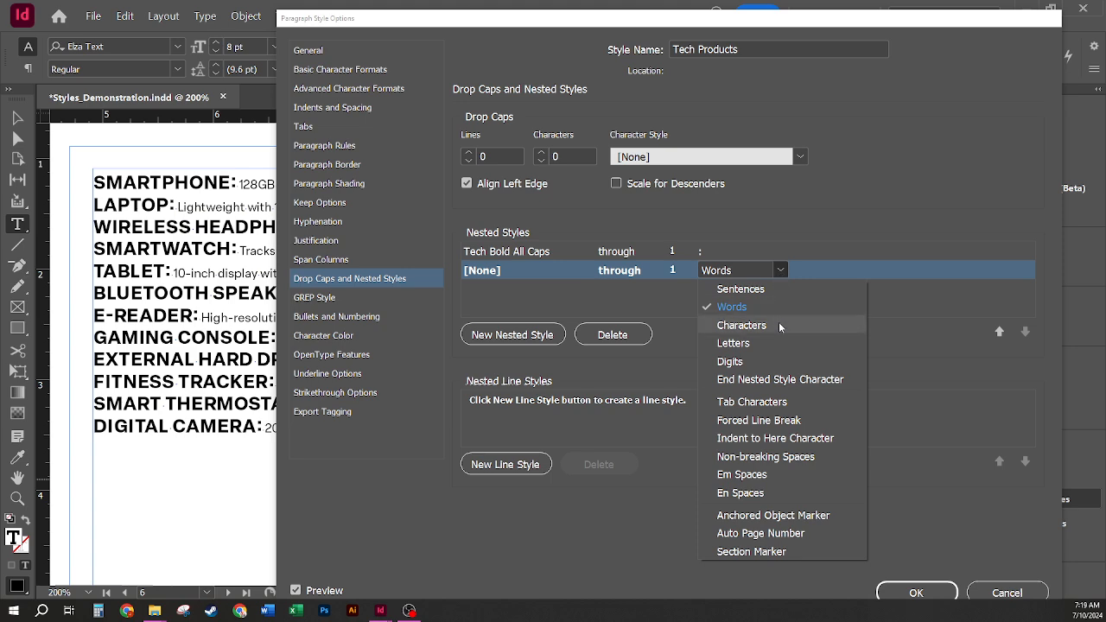
left_click(775, 402)
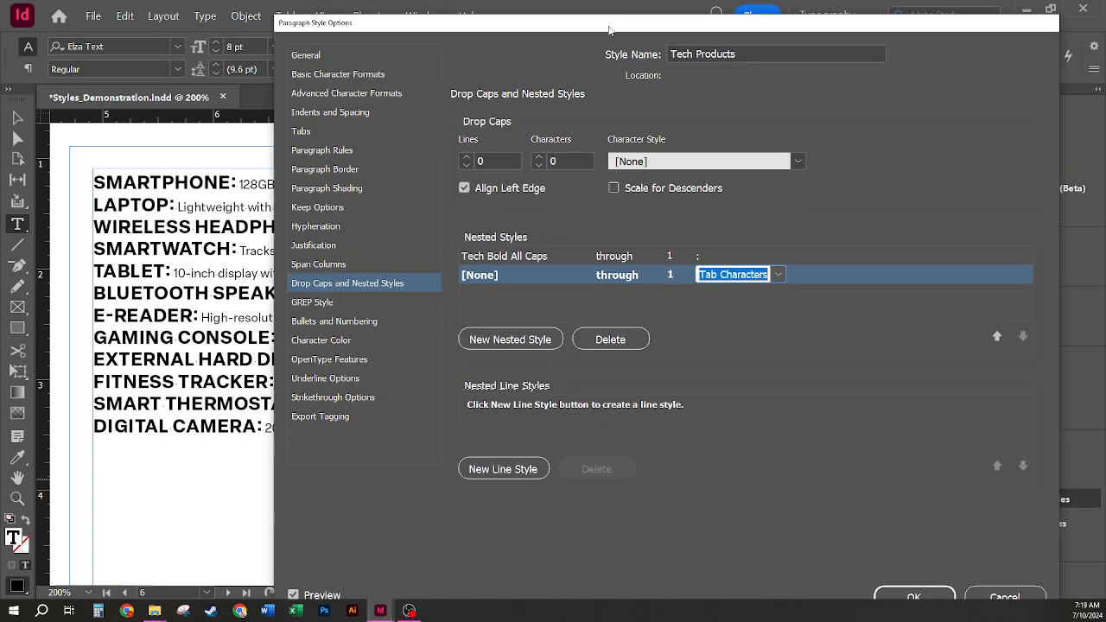
- Add a third nested style that applies Dollar Superscript through 1 dollar sign ($)
left_click_drag(613, 24, 592, 205)
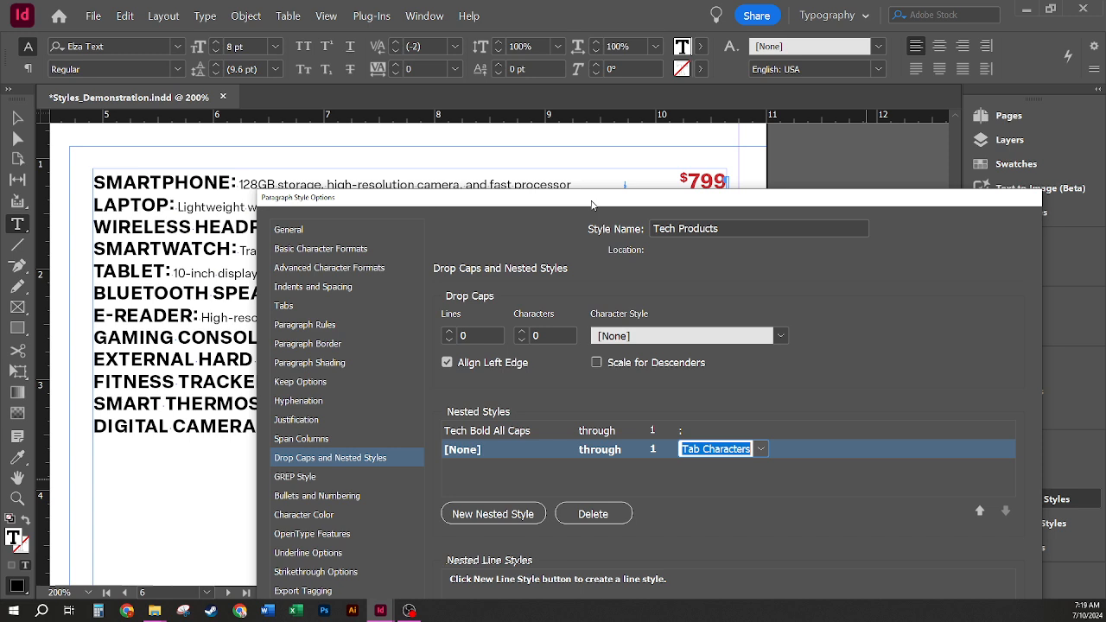
left_click_drag(591, 204, 604, 55)
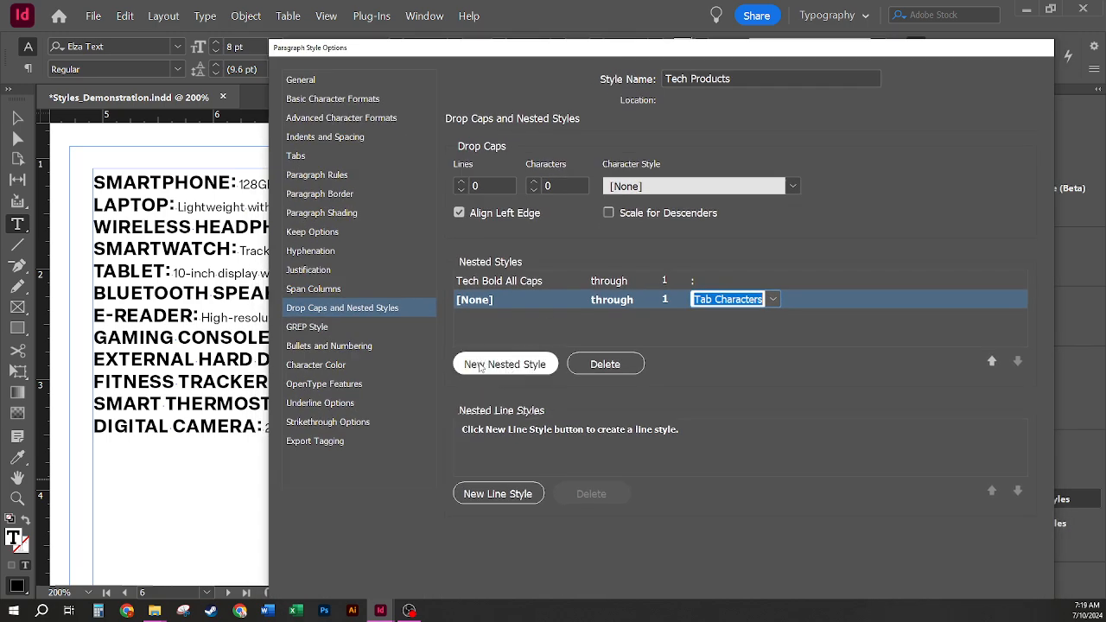
left_click(512, 364)
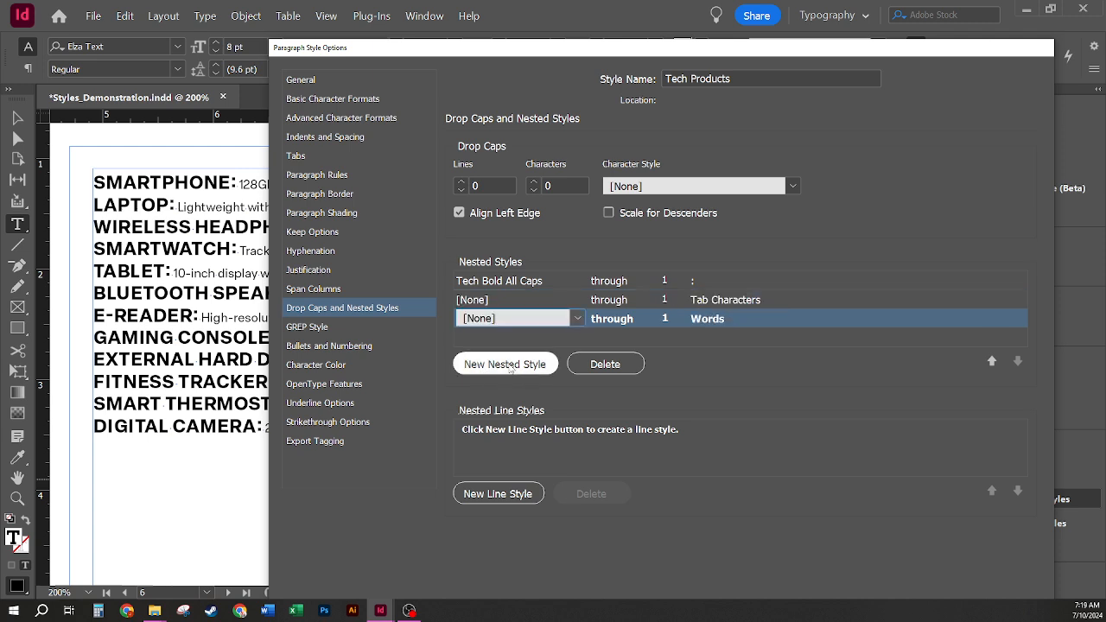
left_click(577, 318)
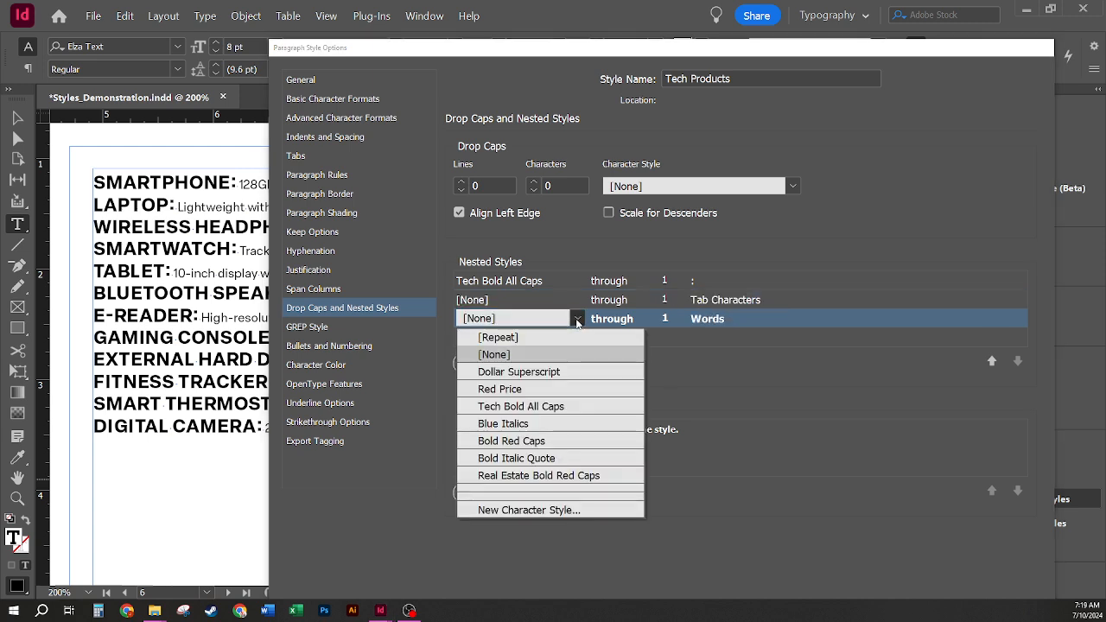
left_click(542, 373)
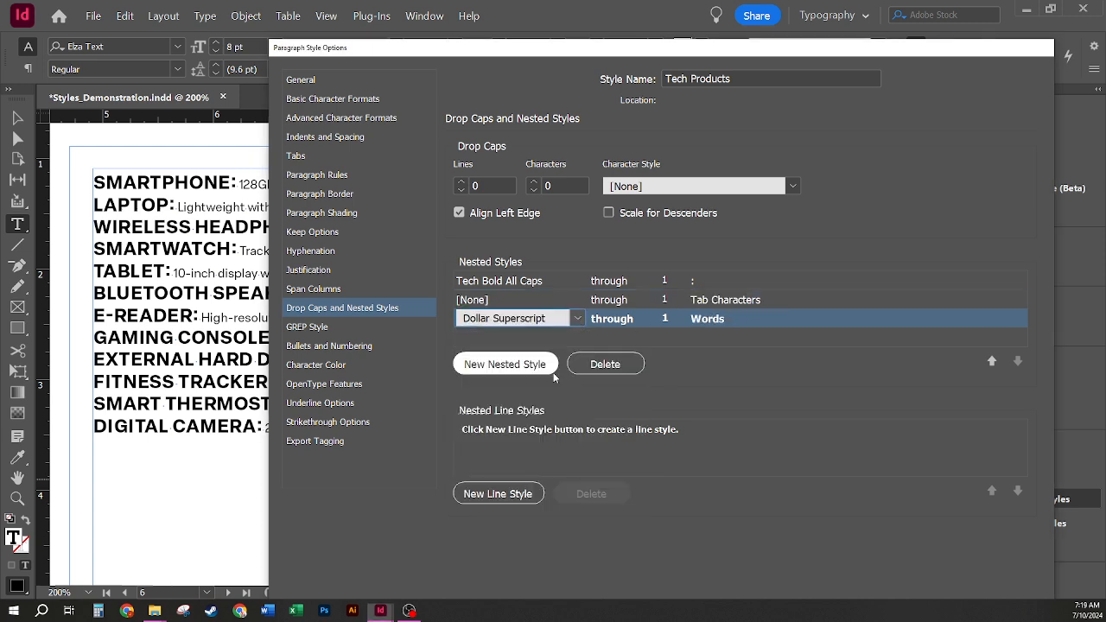
left_click(706, 319)
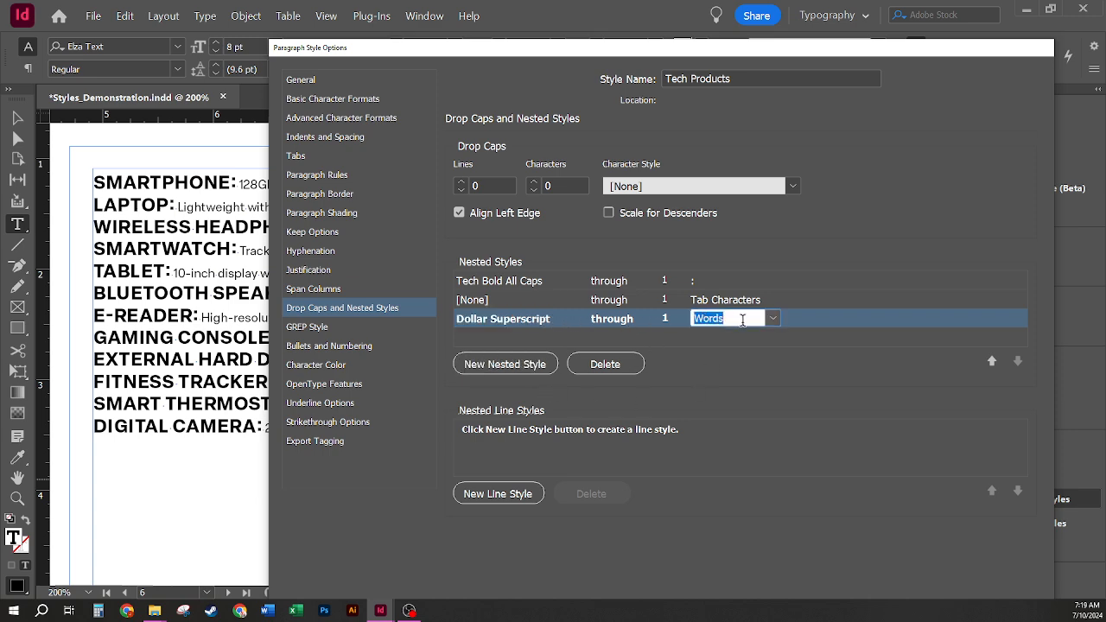
type("$")
left_click(750, 378)
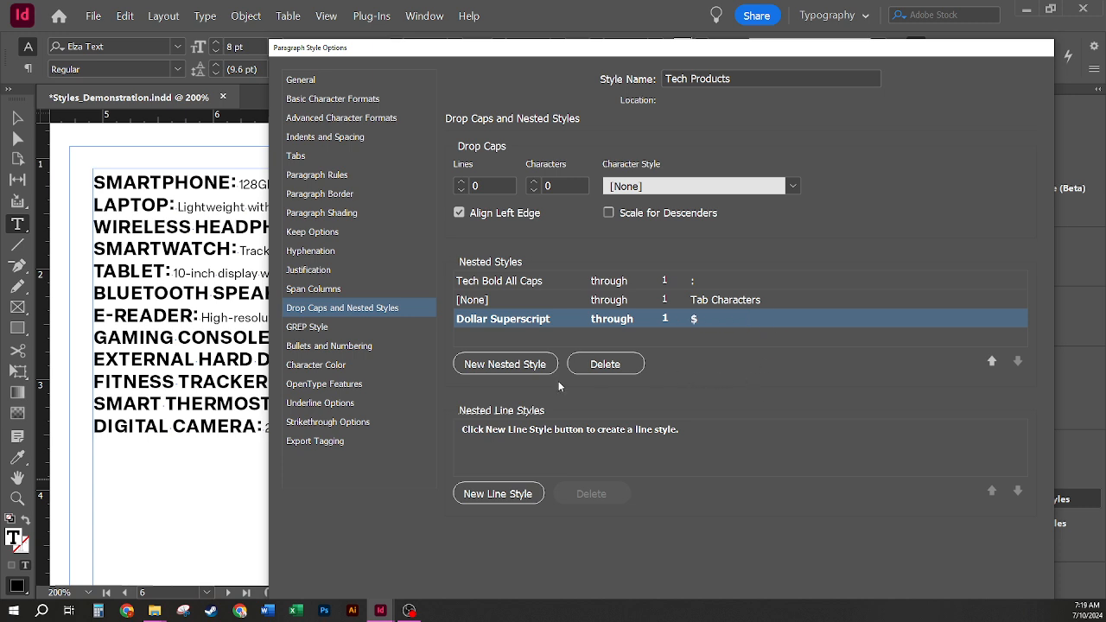
- Add a fourth nested style that applies Red Price through 1 Words, and save the Tech Products style
left_click(518, 377)
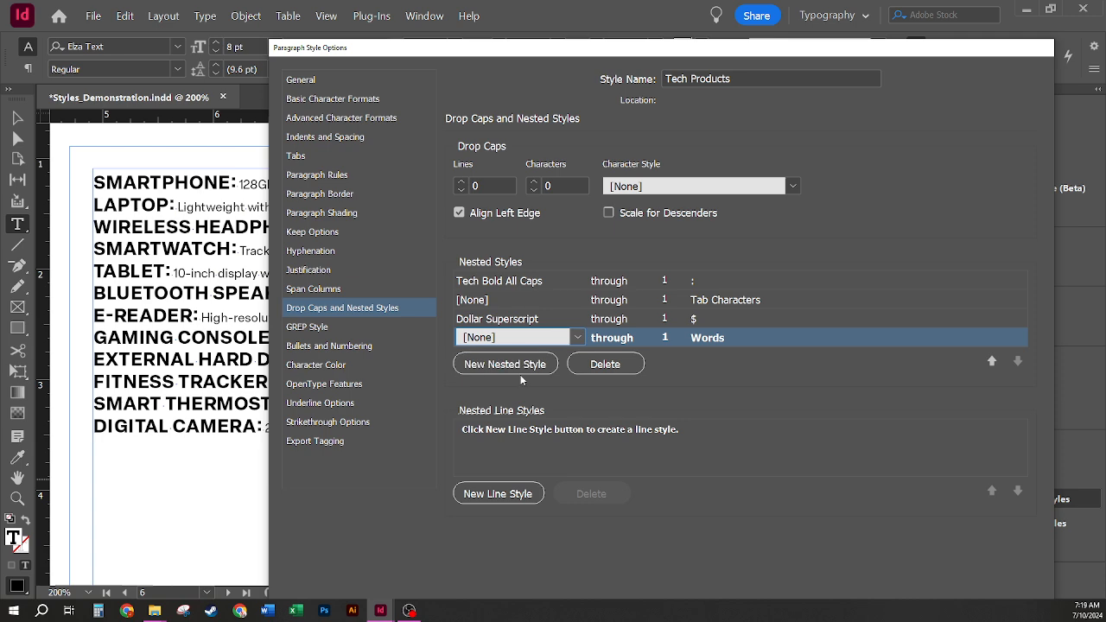
left_click(578, 337)
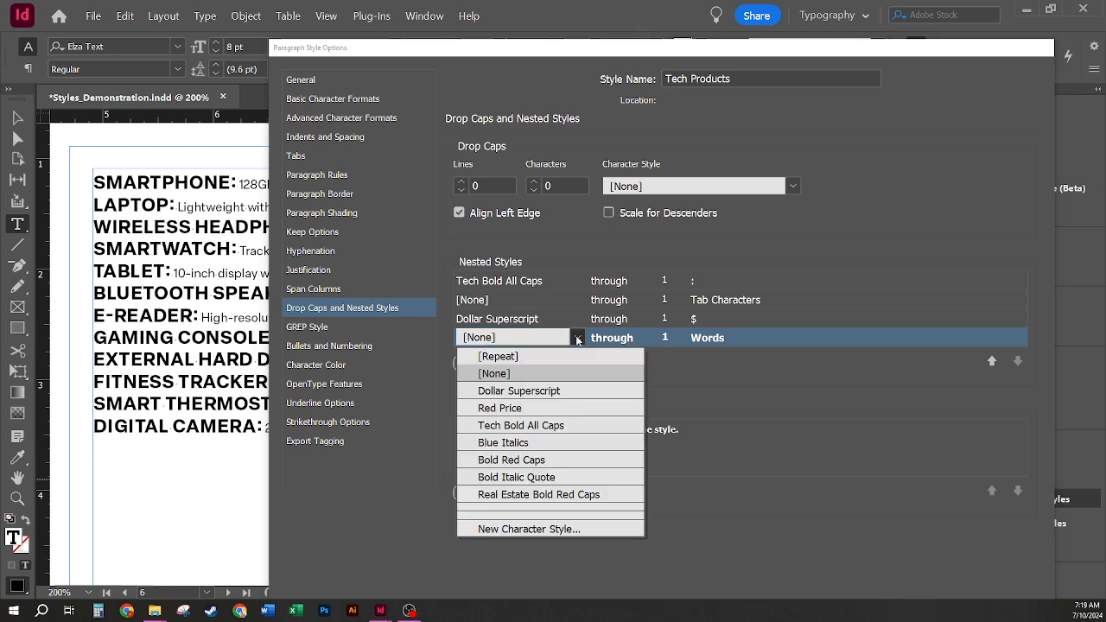
left_click(532, 409)
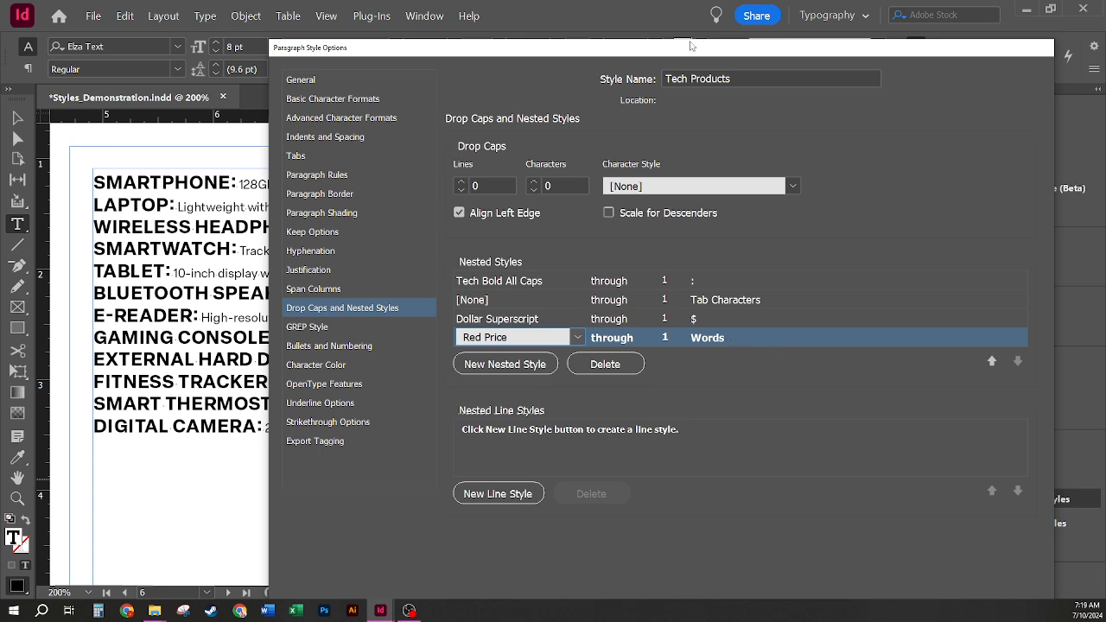
left_click_drag(688, 52, 632, 430)
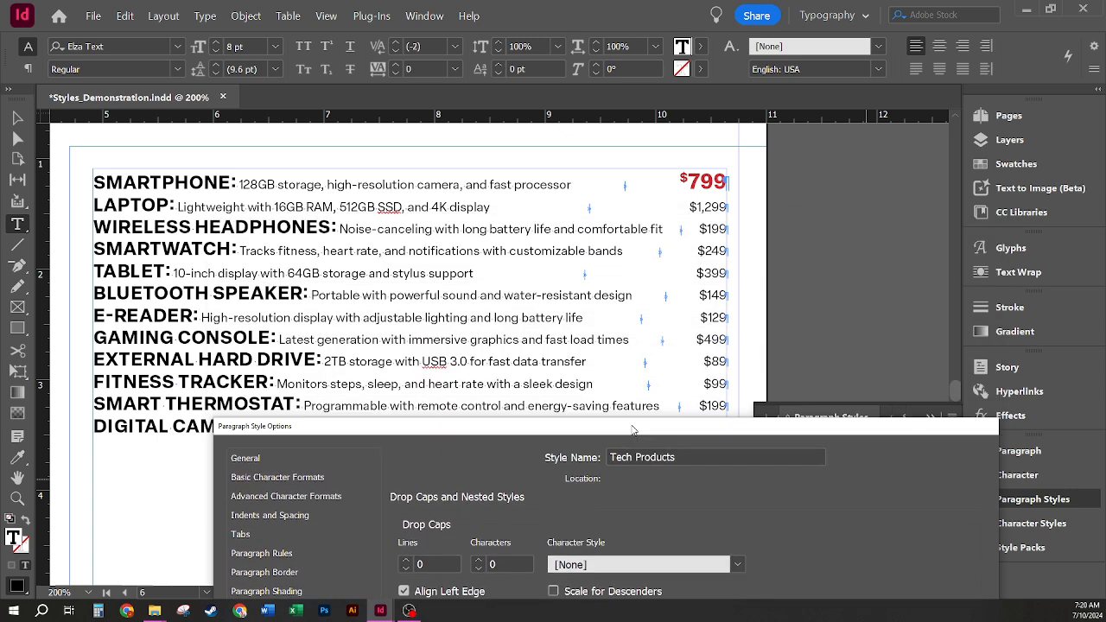
left_click_drag(631, 429, 646, 27)
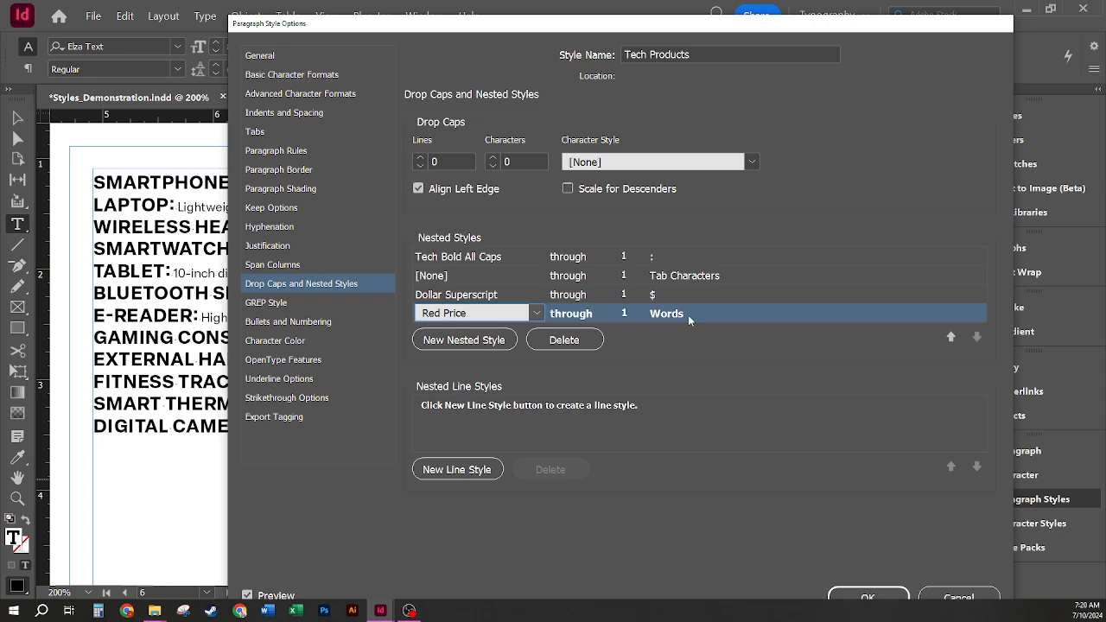
left_click(687, 383)
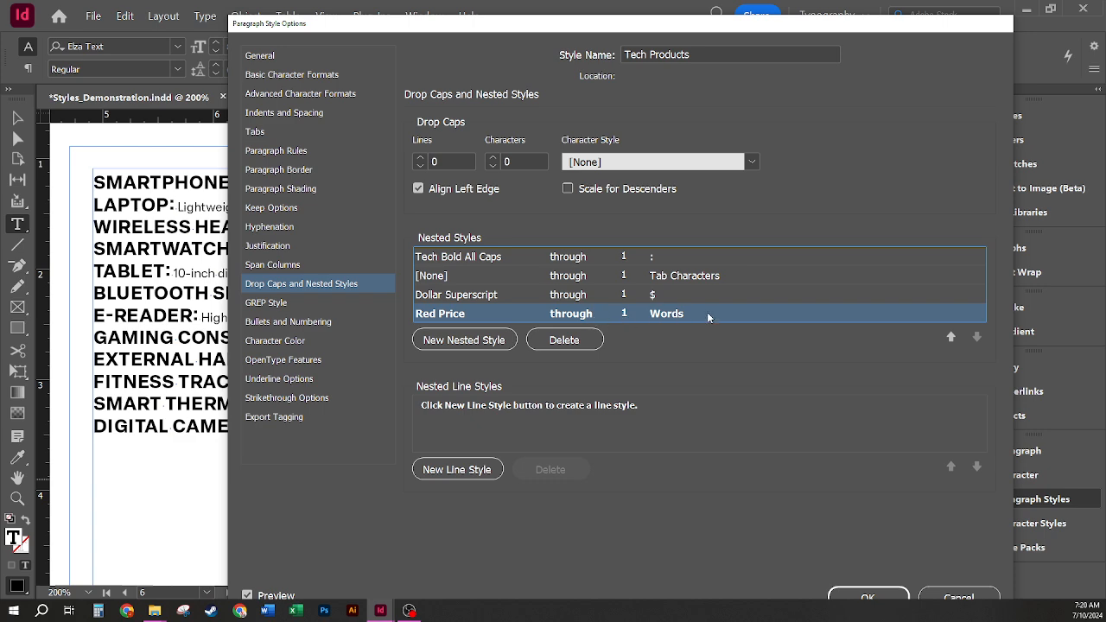
left_click(868, 596)
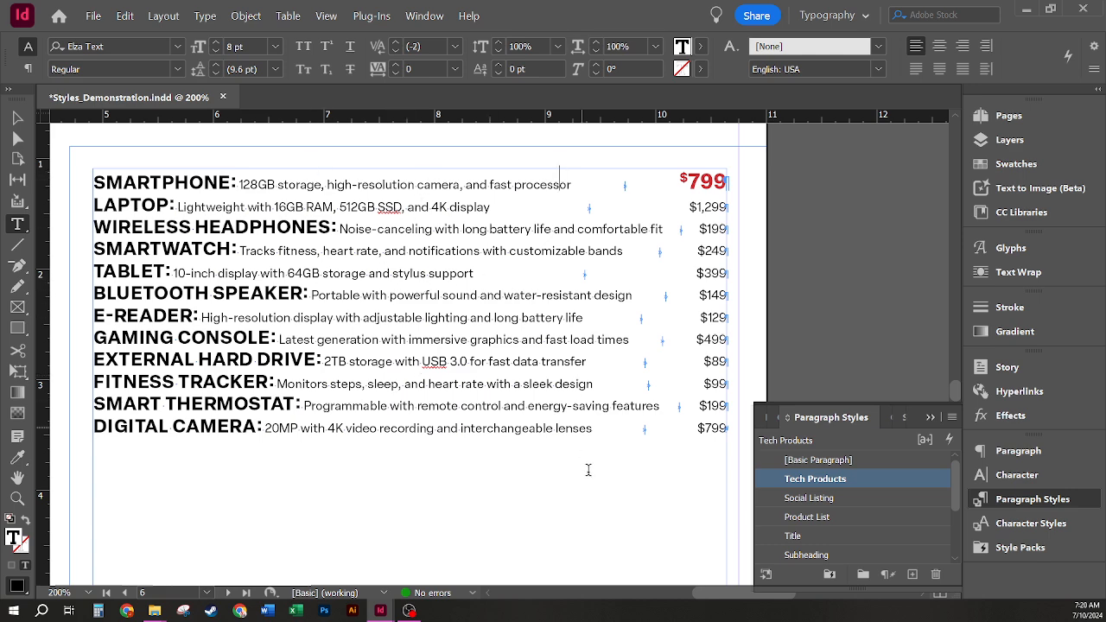
- Reapply the Tech Products paragraph style to the whole product list, clearing all overrides
left_click_drag(726, 429, 82, 177)
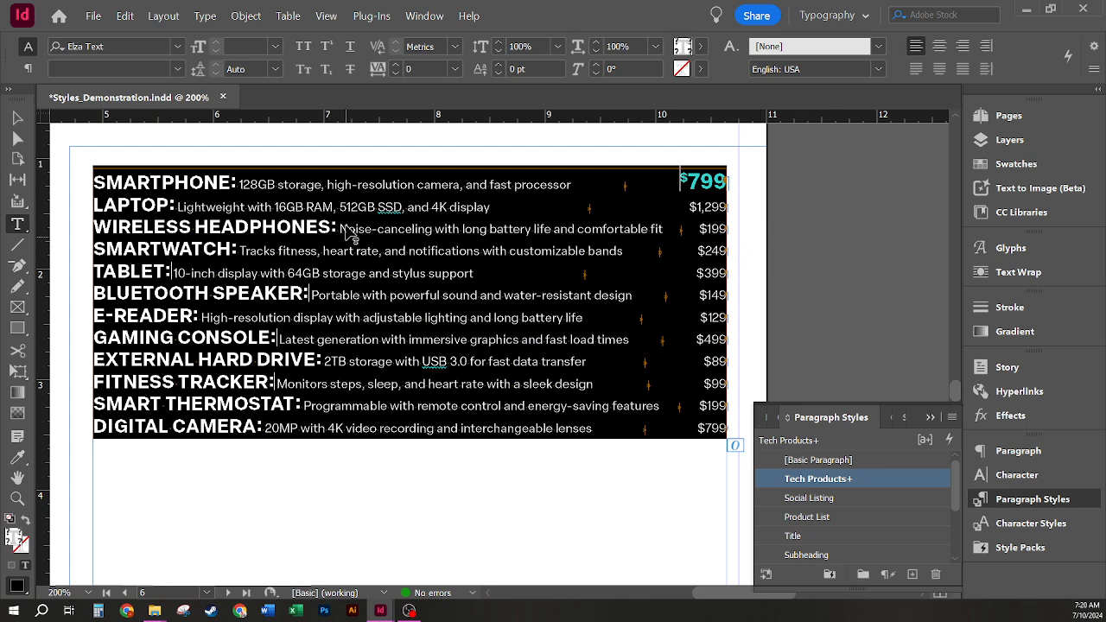
right_click(868, 483)
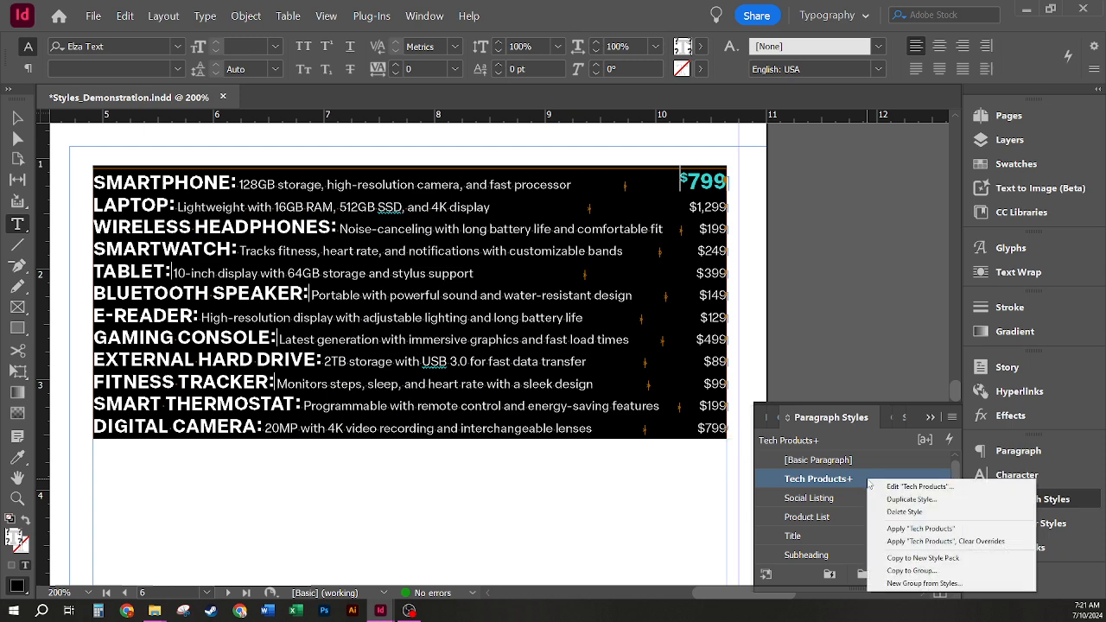
left_click(991, 541)
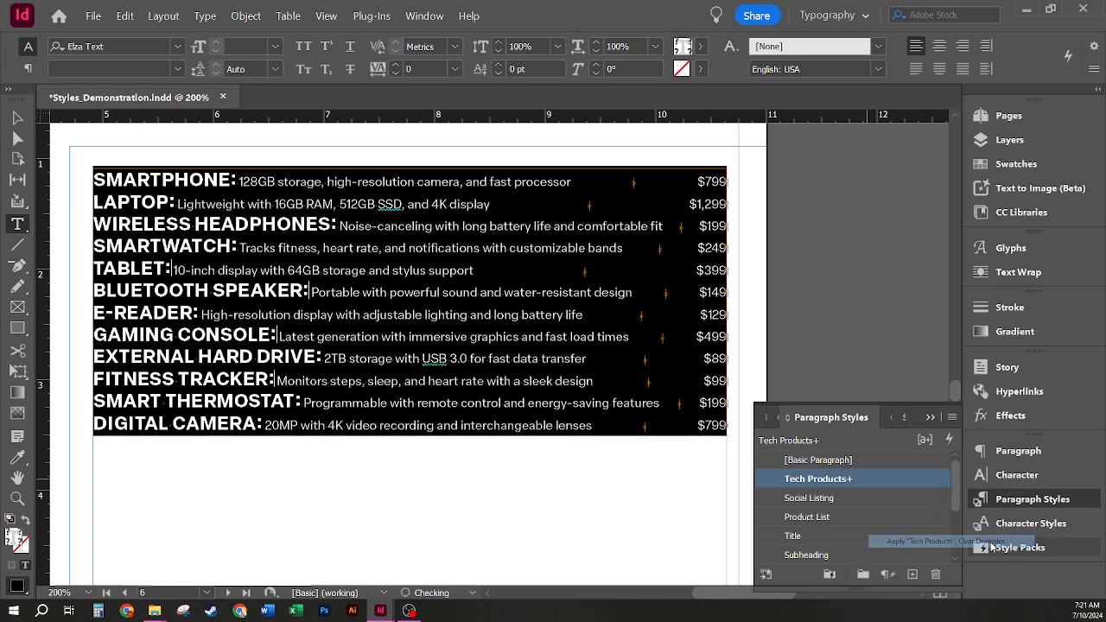
left_click(481, 247)
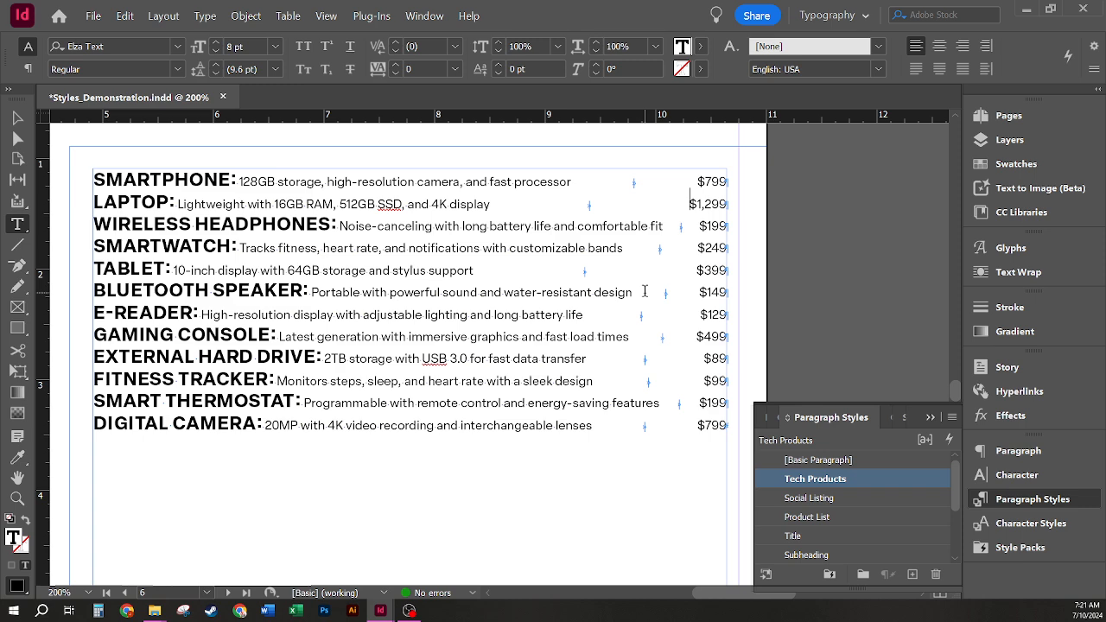
- Edit the Tech Products paragraph style so its [None] nested style runs through 1 right indent tab (^y), and save the style
left_click(693, 181)
left_click_drag(693, 182, 634, 178)
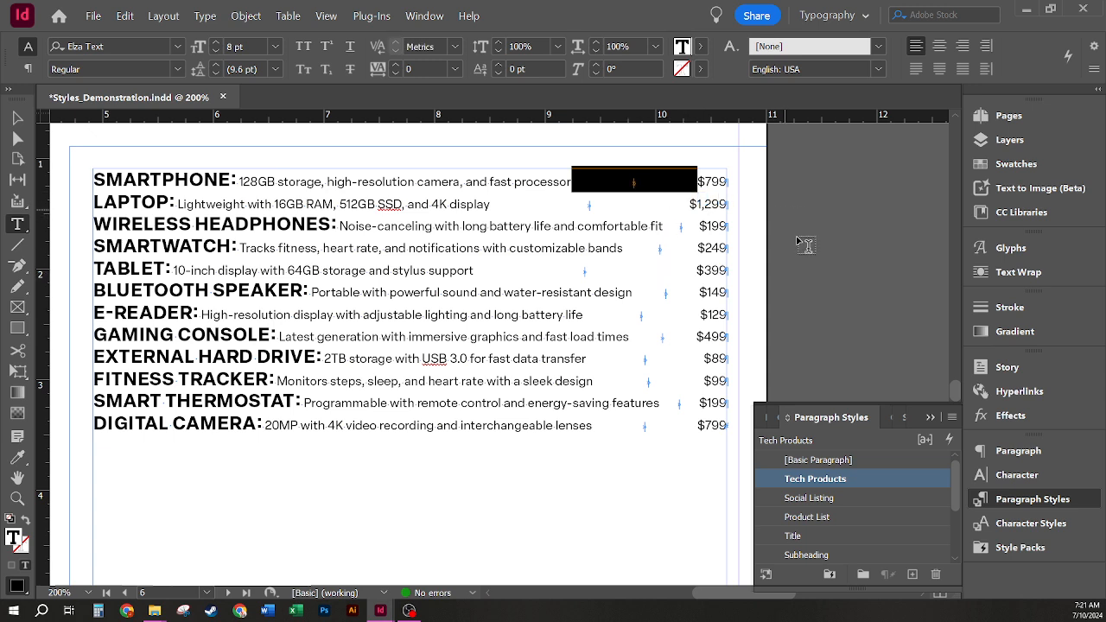
right_click(869, 482)
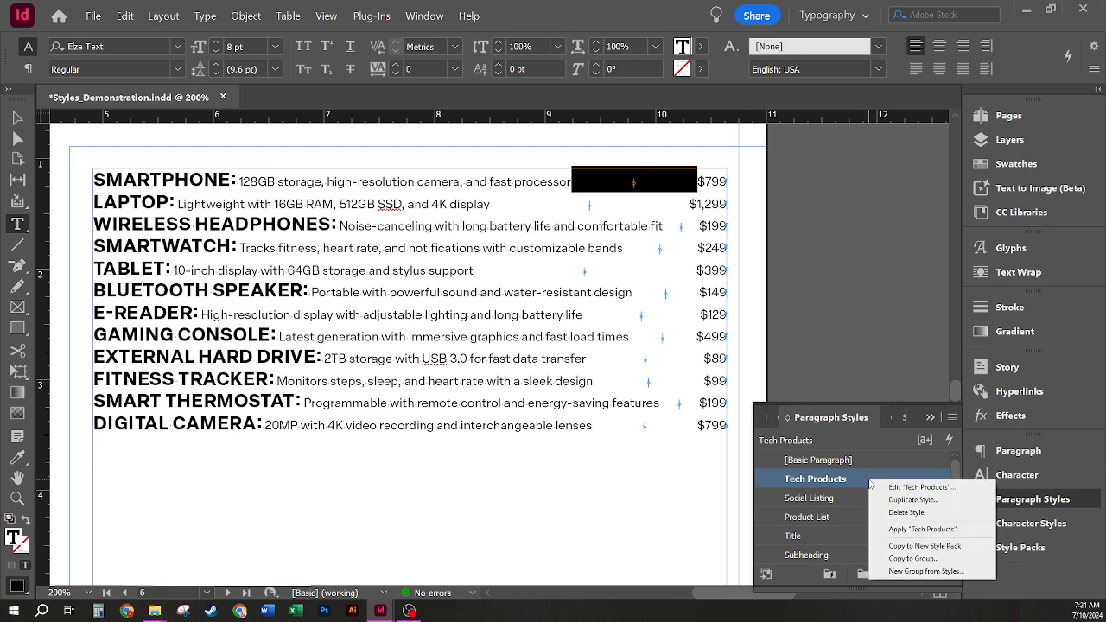
left_click(901, 488)
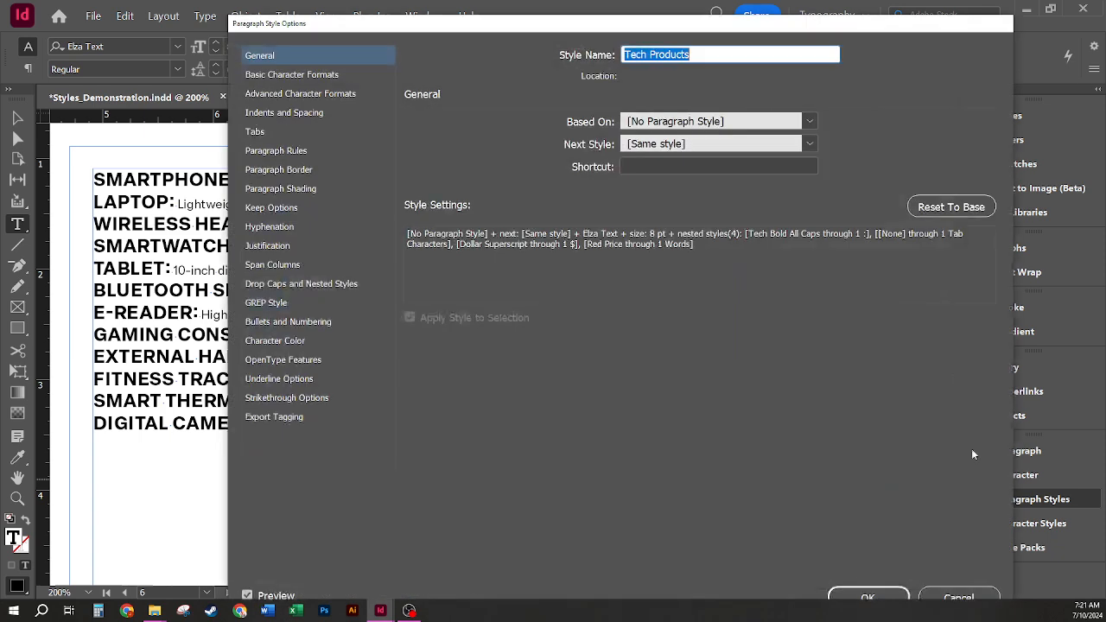
left_click(339, 282)
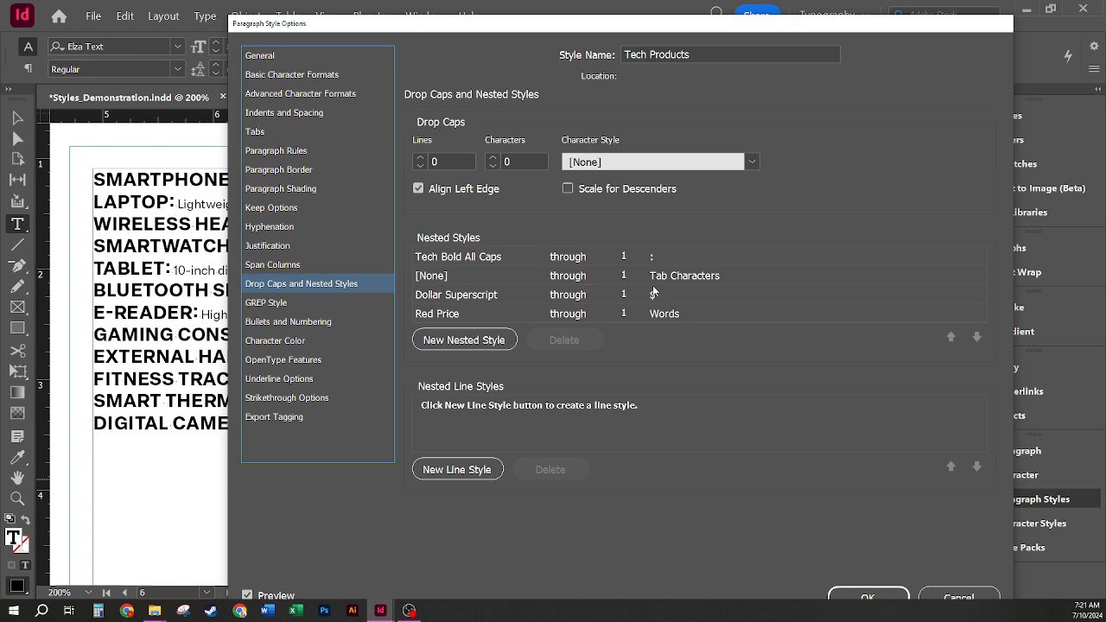
left_click(715, 276)
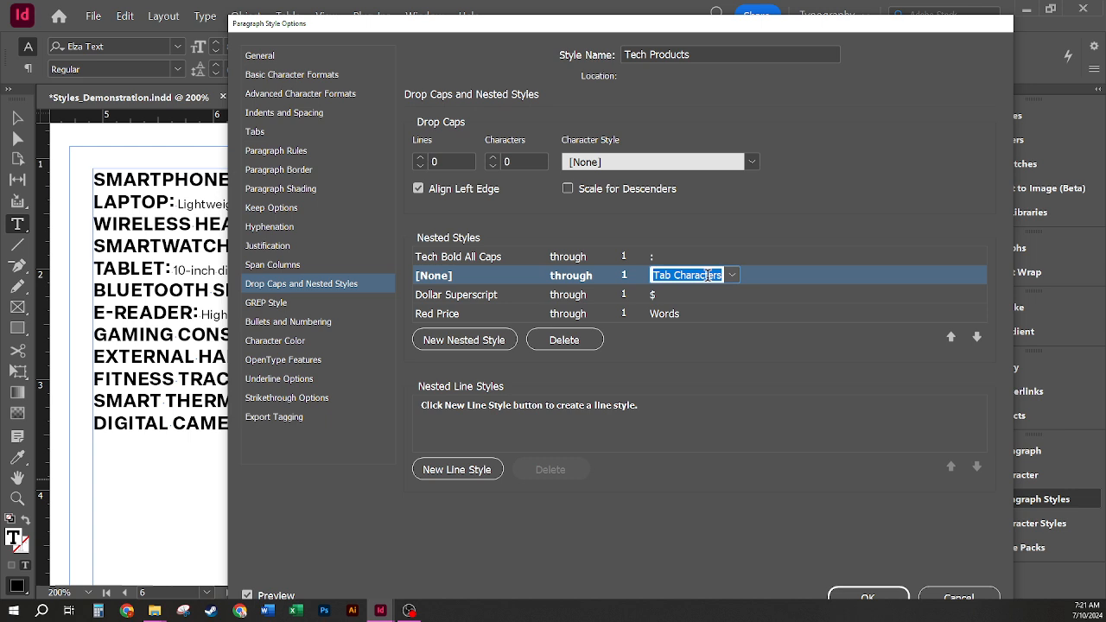
key("BackSpace")
type("□")
left_click(682, 361)
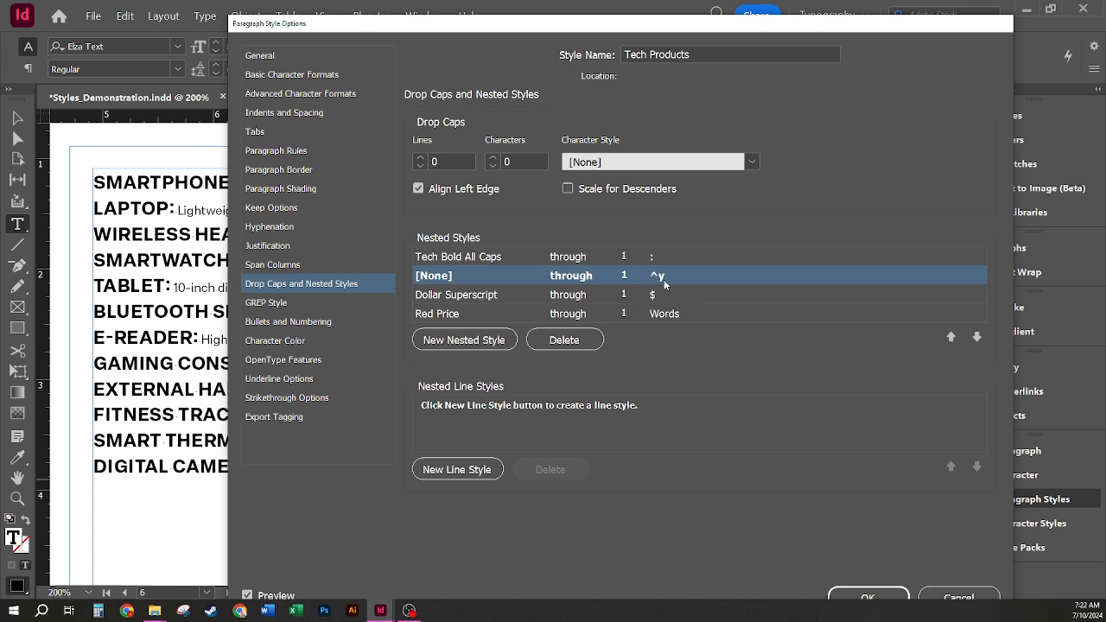
left_click_drag(737, 30, 737, 19)
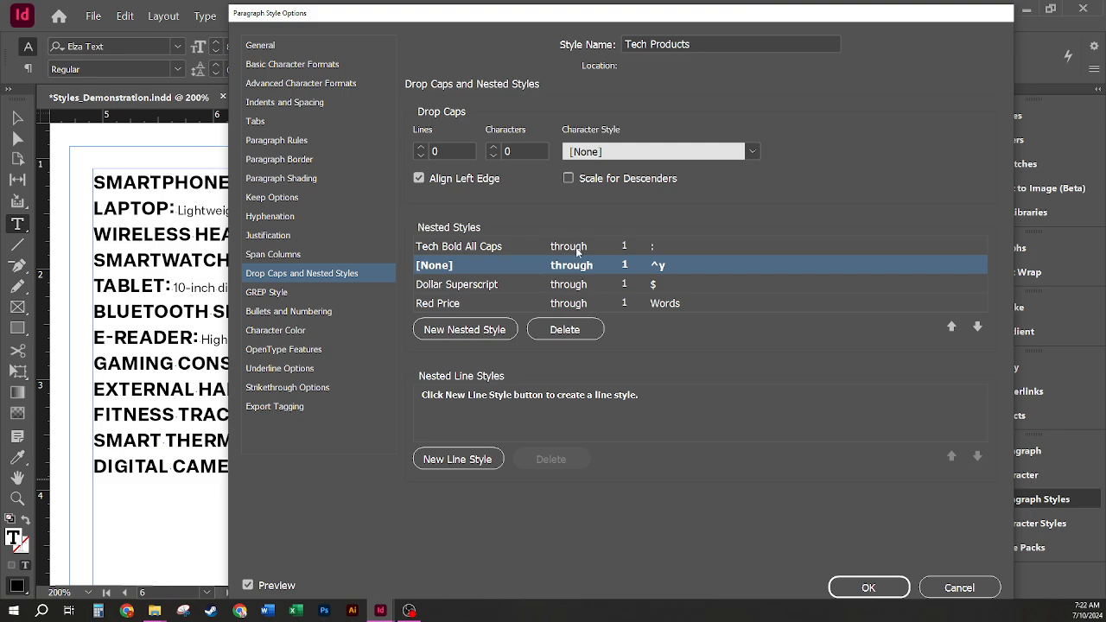
left_click(868, 587)
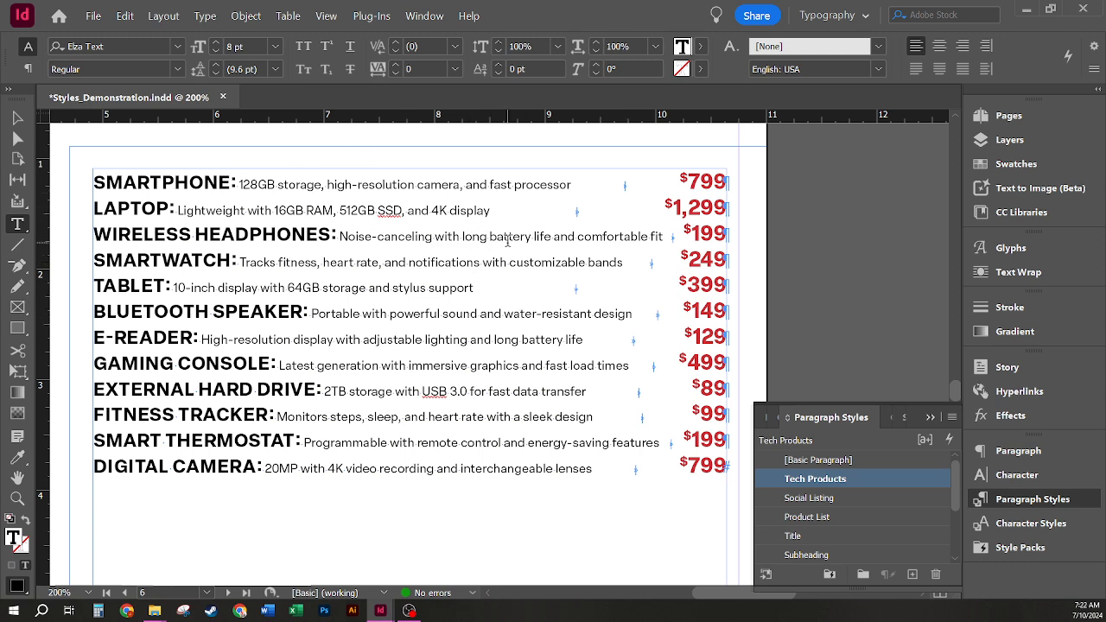
key("ctrl+0")
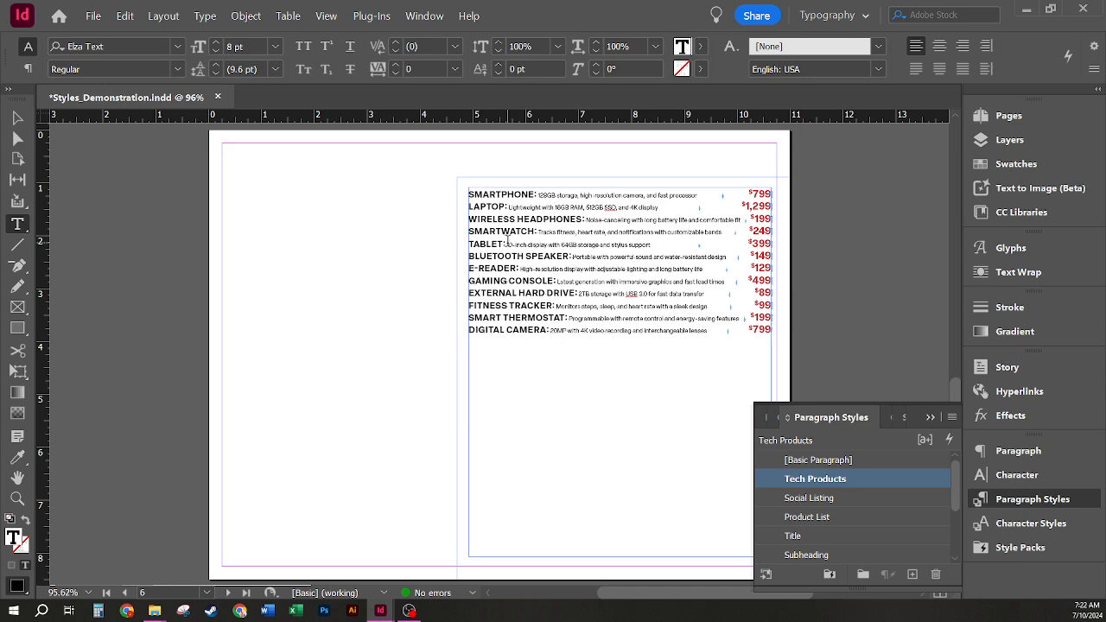
key("ctrl+space")
left_click_drag(437, 167, 843, 361)
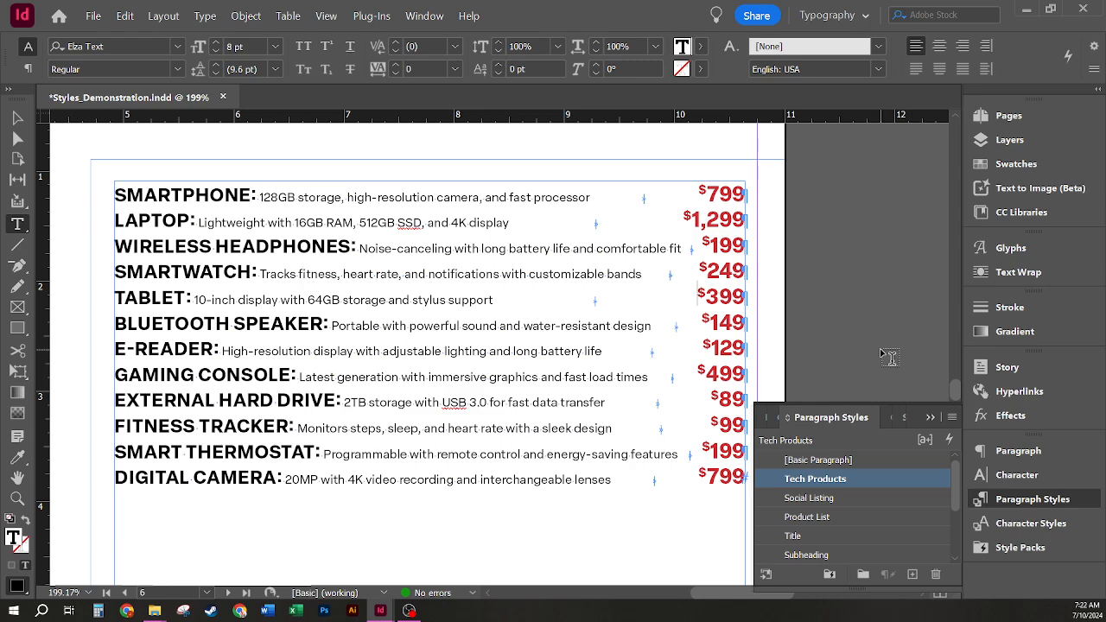
double_click(598, 16)
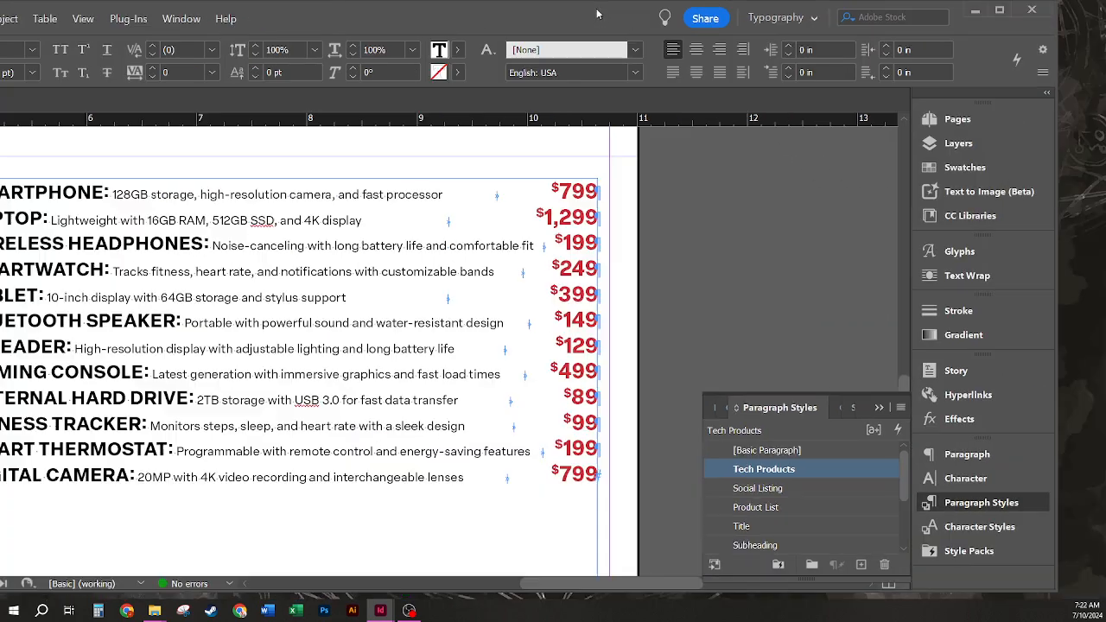
left_click_drag(553, 21, 609, 20)
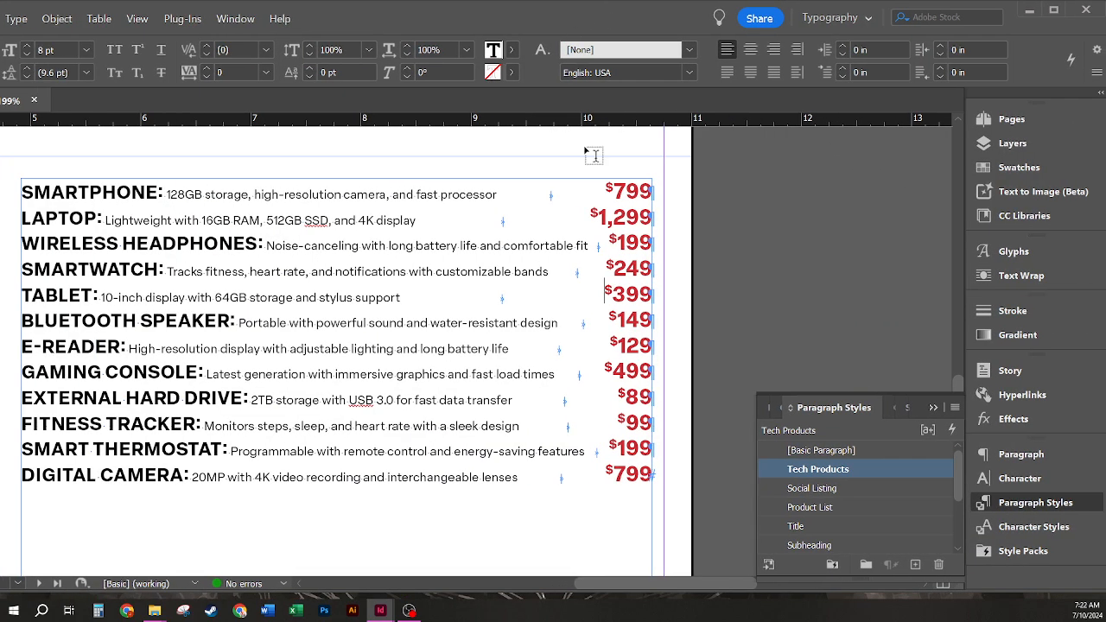
- Start a new line after the Digital Camera entry and enter the text "Keyboard it has keys,"
left_click(651, 476)
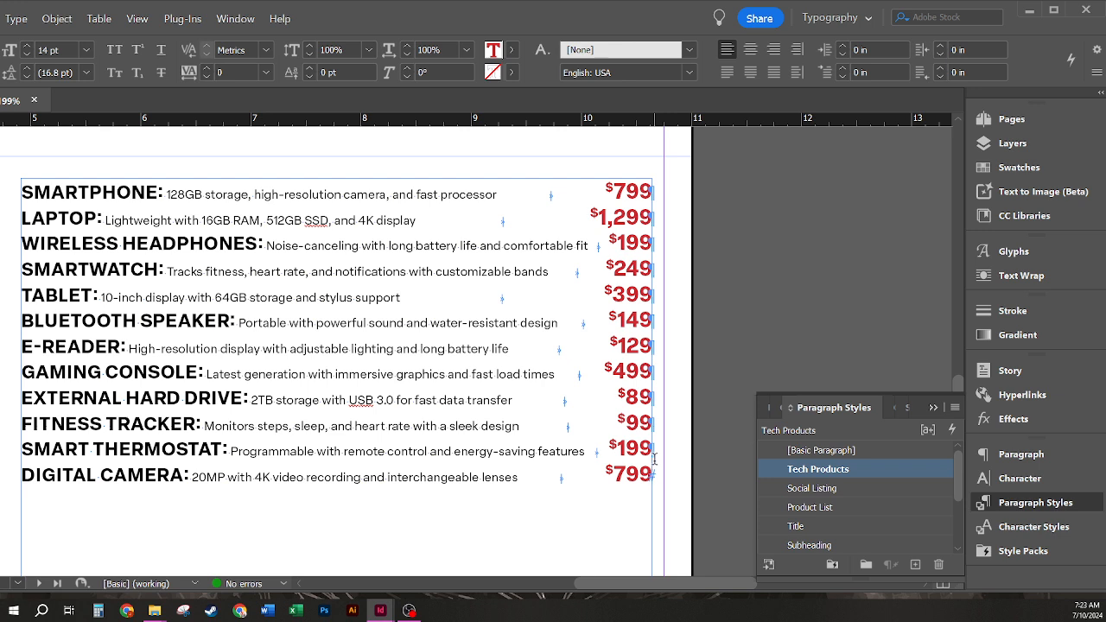
key("Return")
type("KE")
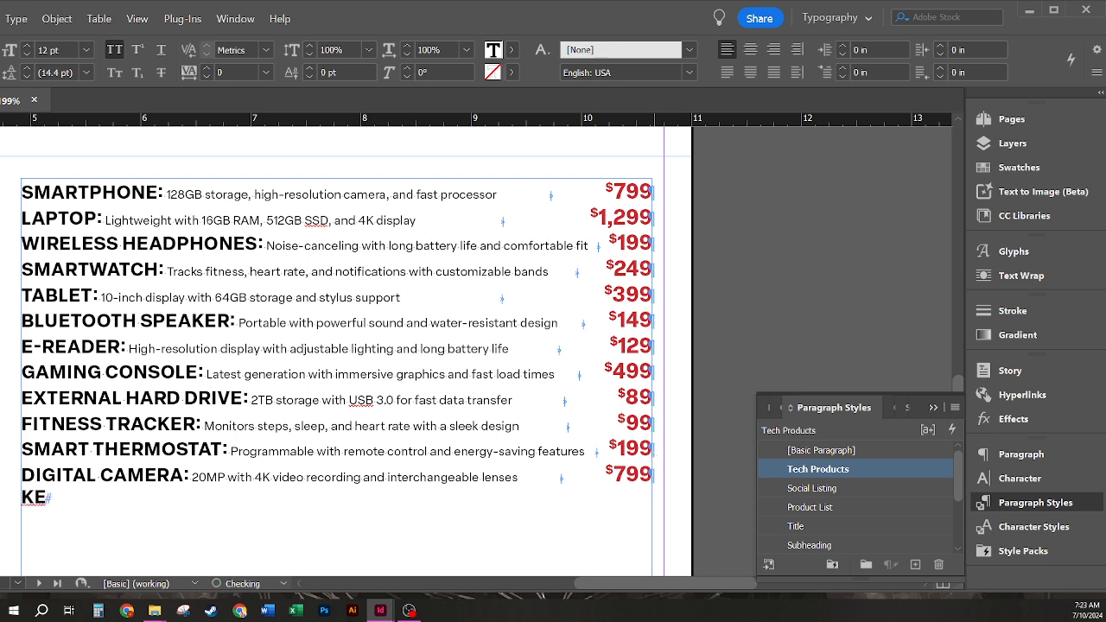
type("YBOARD")
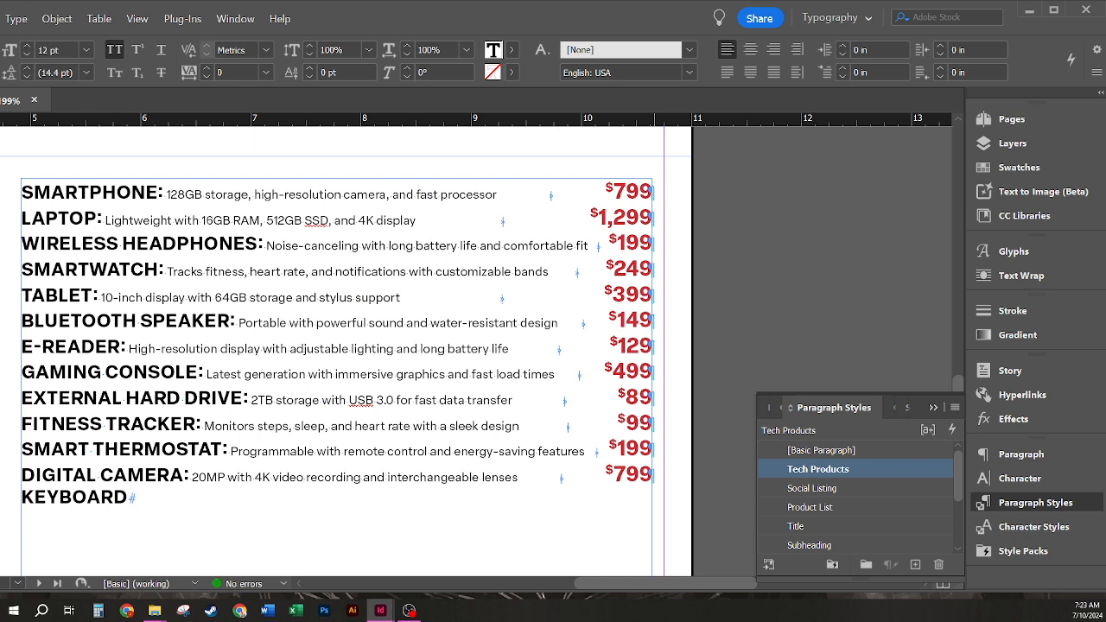
type("IT HAS")
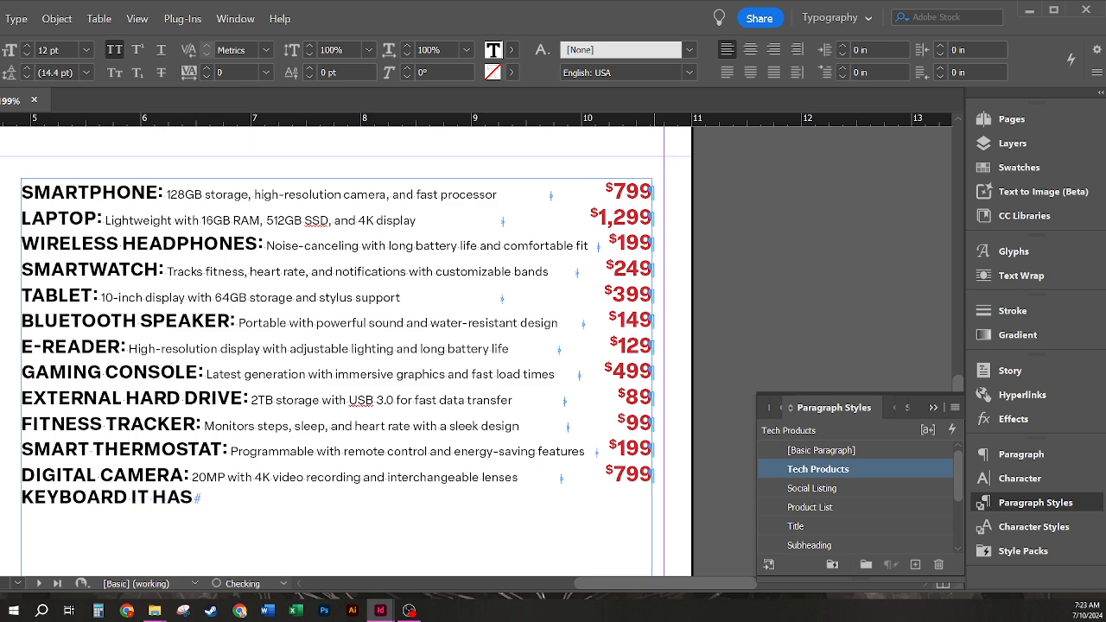
type(" KEYS,")
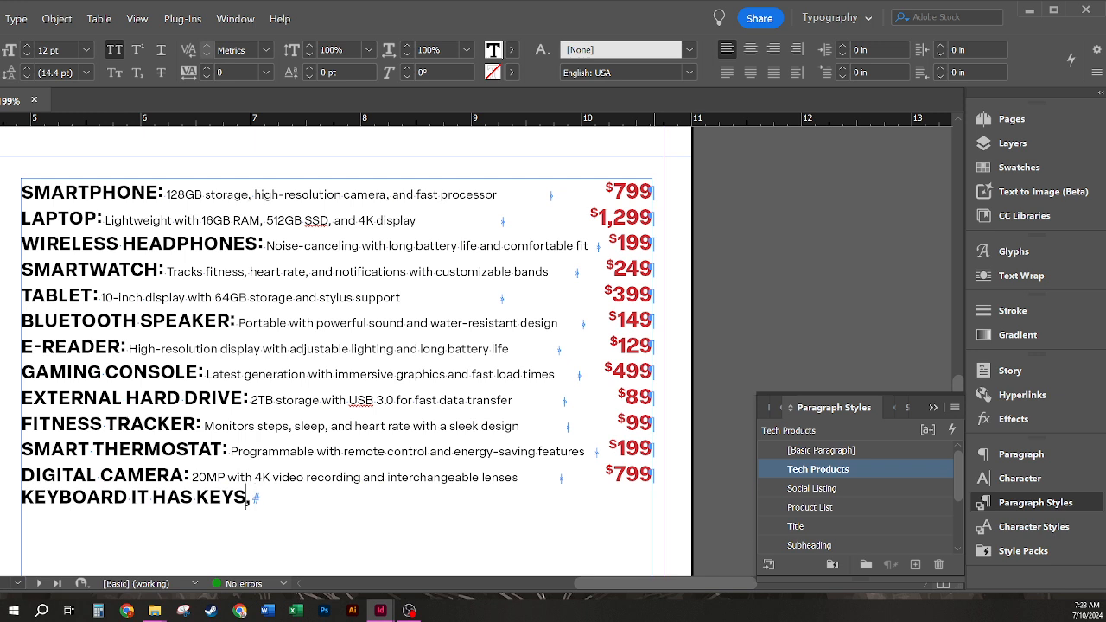
- Insert a colon directly after the word Keyboard in the new line
key("Left")
key("Left")
key("Left")
key("Left")
key("Left")
key("Left")
key("Left")
key("Left")
key("Left")
key("Left")
key("Left")
type(":")
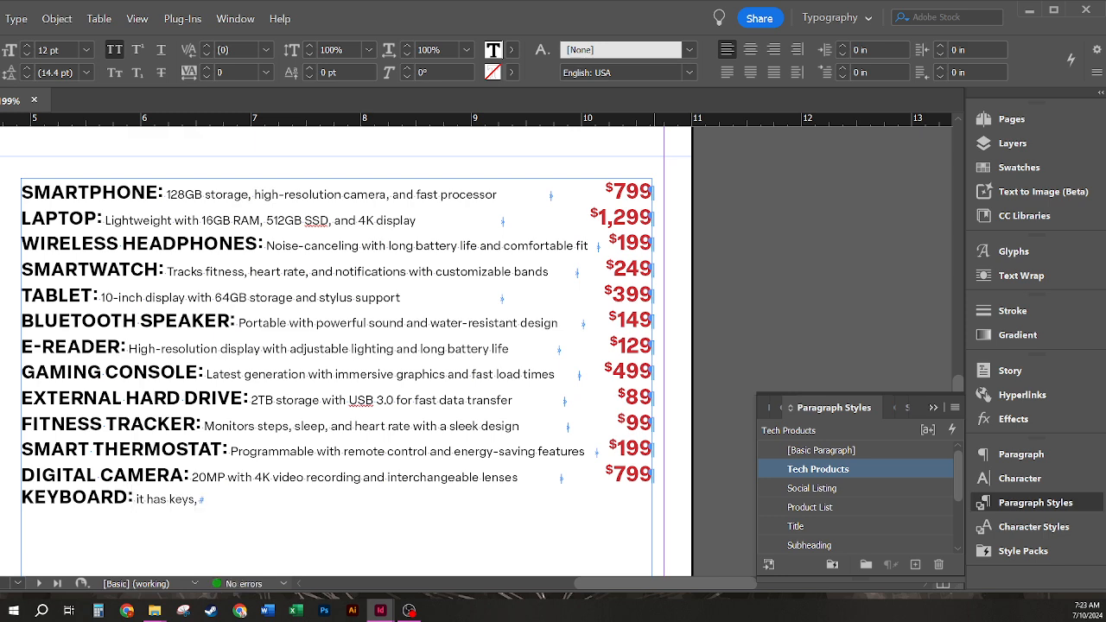
- Replace the Keyboard entry's description with "It has all keys and number pad"
key("shift+Right")
key("shift+Right")
key("shift+Right")
key("shift+Right")
key("shift+Right")
key("shift+Right")
key("shift+Right")
key("shift+Right")
key("shift+Right")
key("shift+Right")
key("shift+Right")
key("shift+Right")
key("shift+Right")
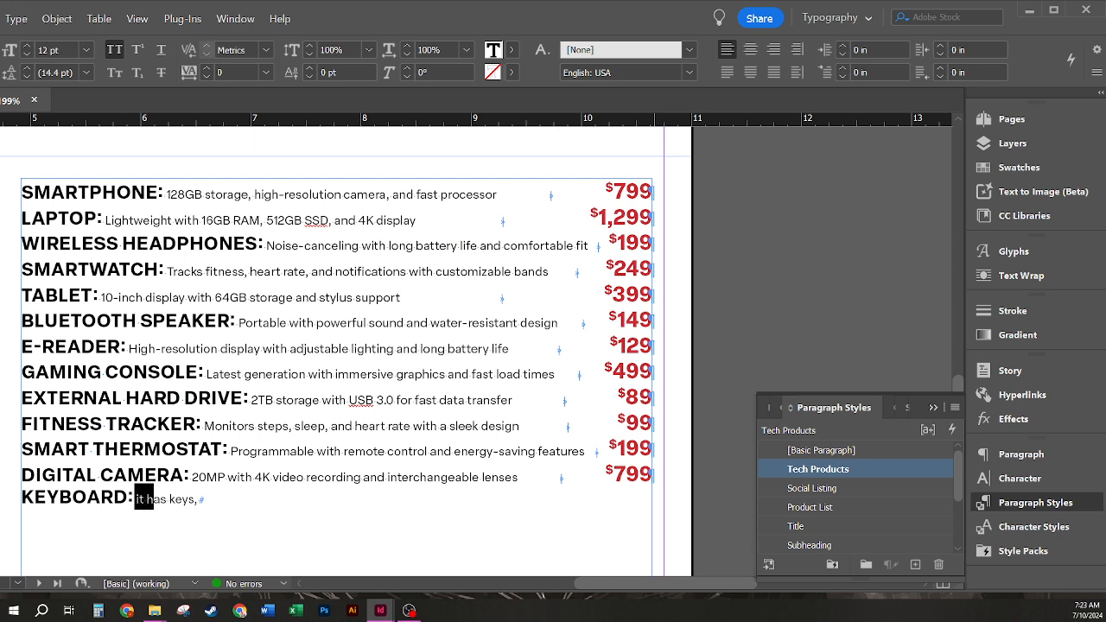
key("BackSpace")
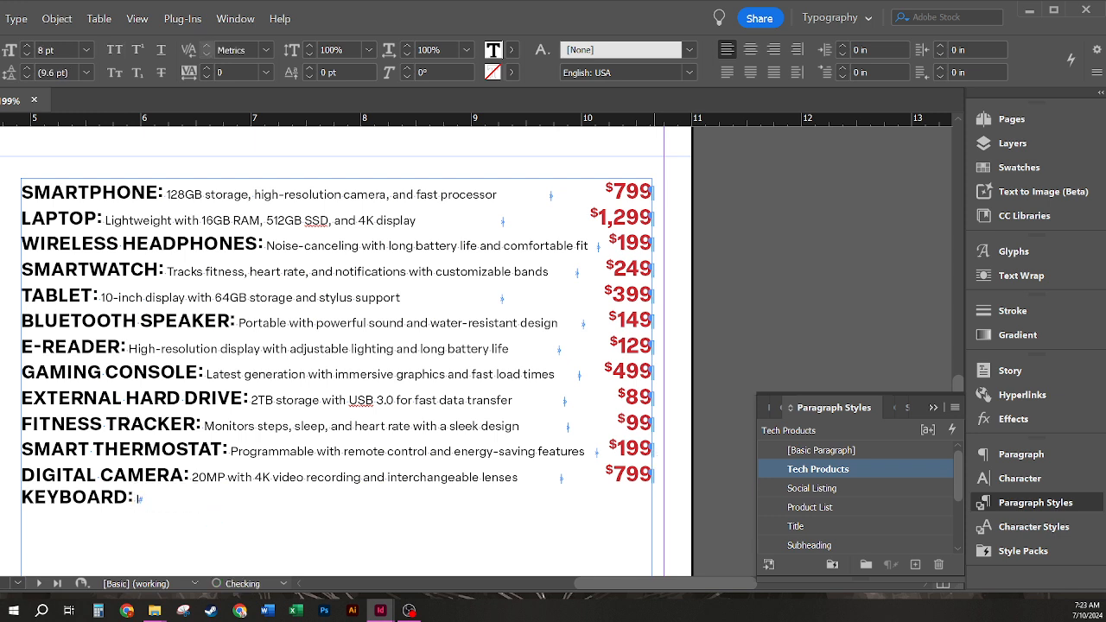
type("It has all keys and number pad")
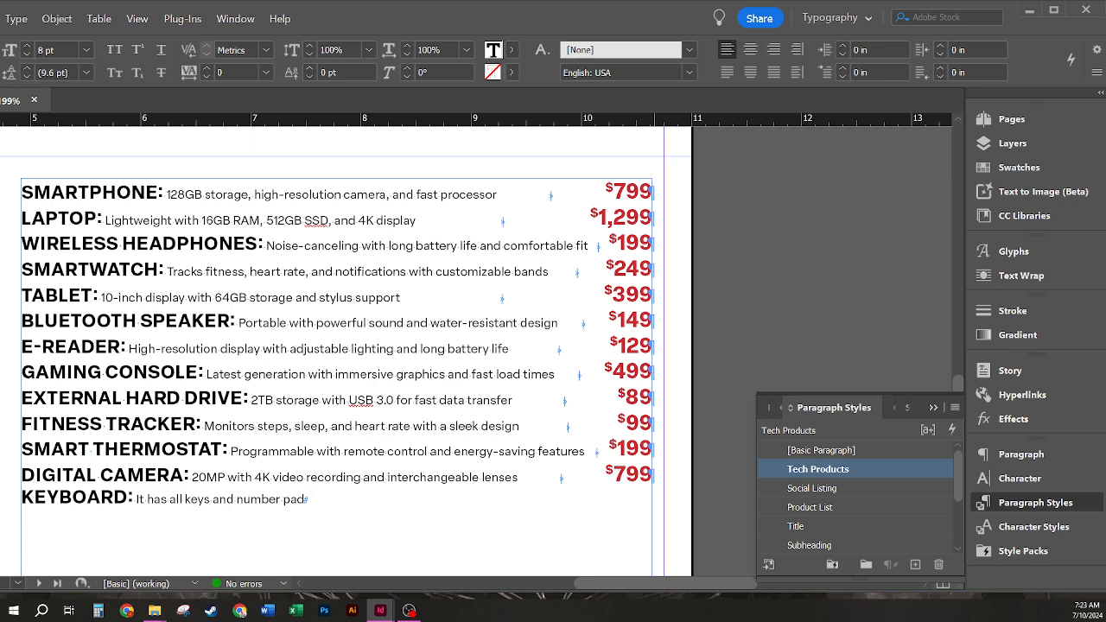
- Add a right indent tab after the Keyboard description and enter the price $59
key("Tab")
type("$")
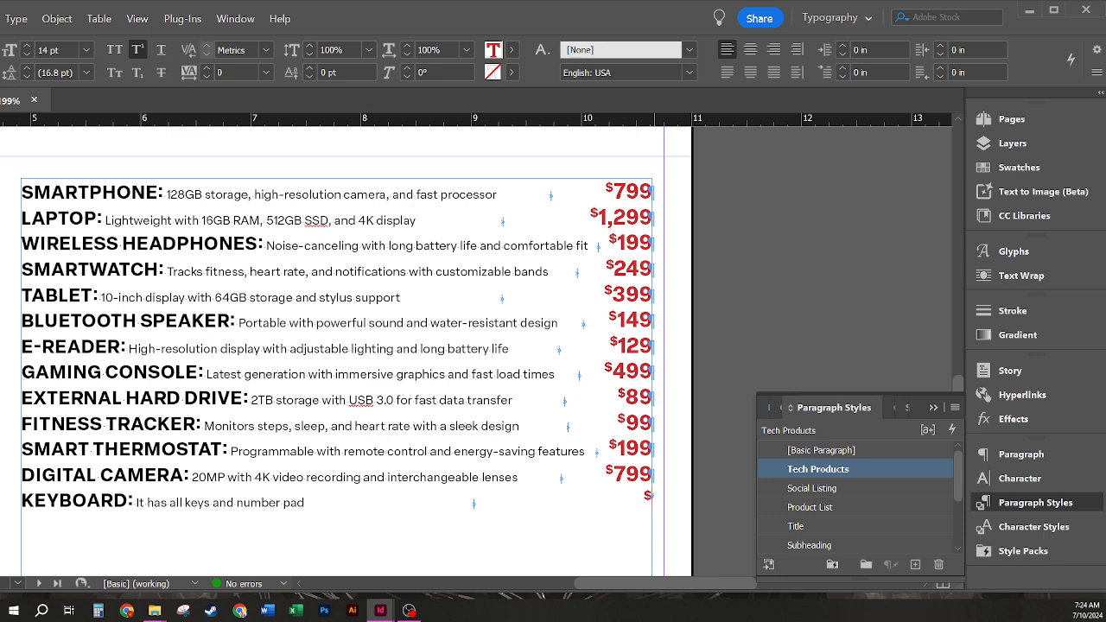
key("ctrl+shift+equal")
type("59")
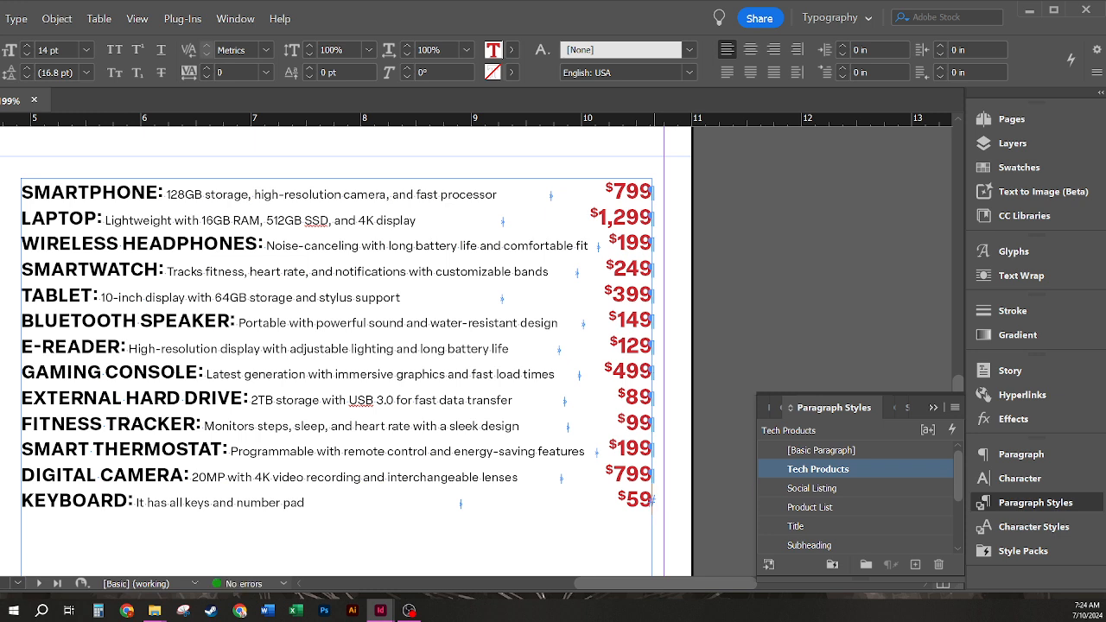